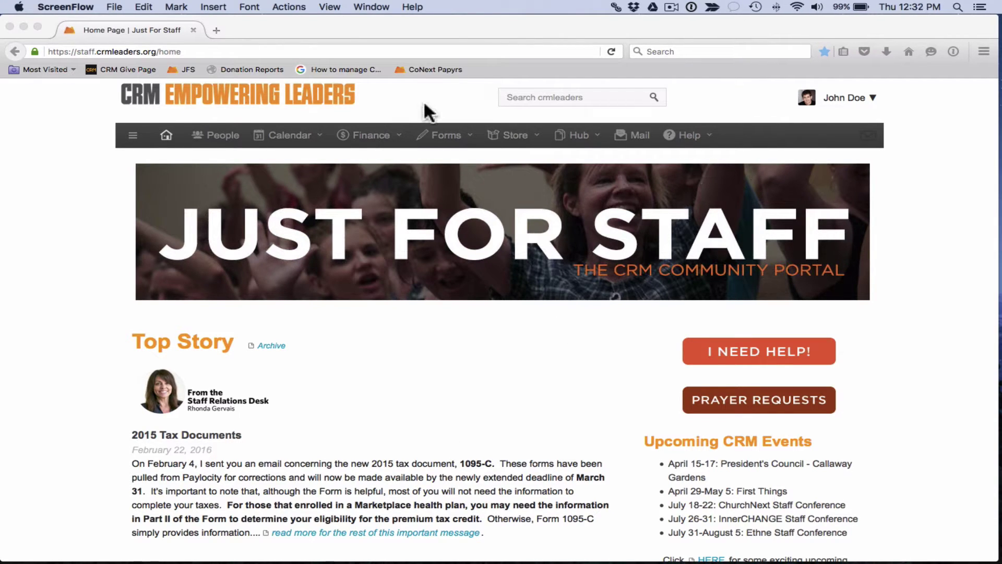
- In the staff portal, go to Finance > Ministry Expenses to launch Certify in a new tab
{"action": "left_click", "coordinate": [397, 133]}
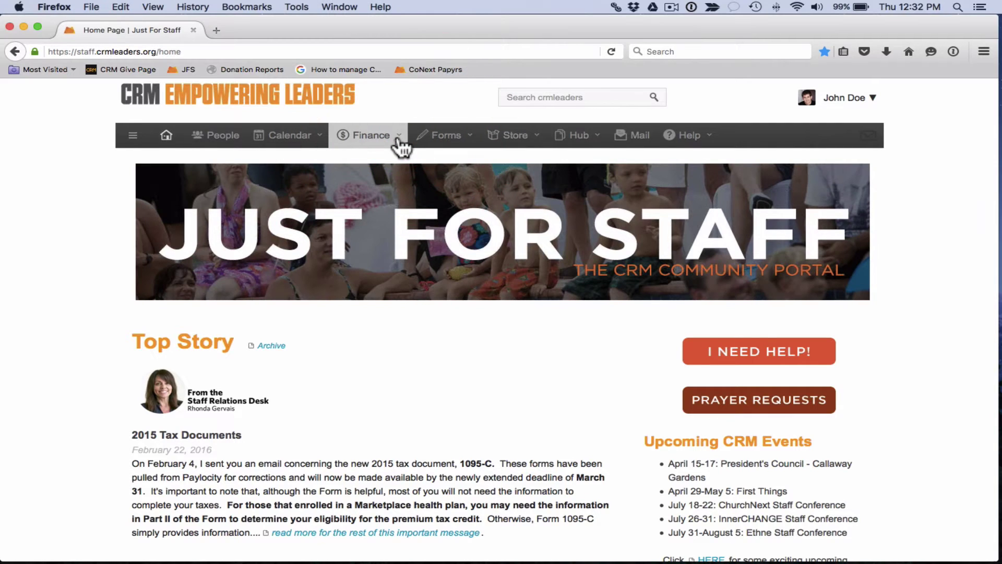
{"action": "left_click", "coordinate": [398, 140]}
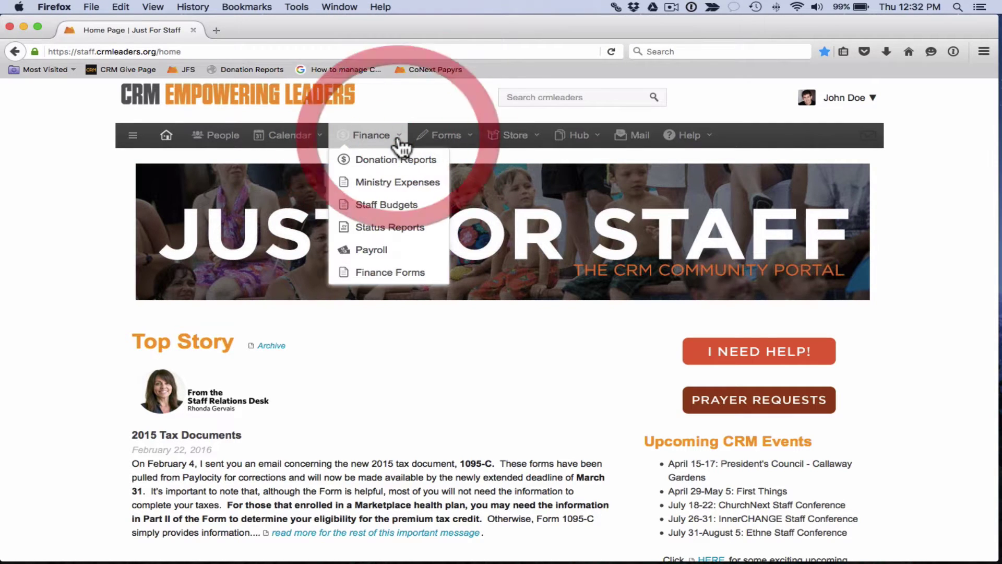
{"action": "left_click", "coordinate": [396, 185]}
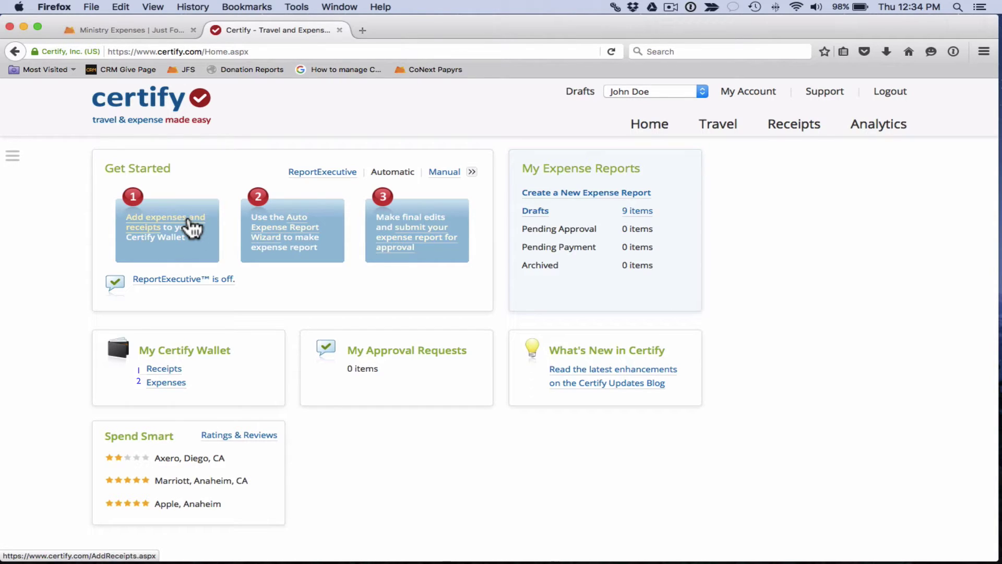
- Open 'Add expenses and receipts' and highlight the E-mail receipt submission option
{"action": "left_click", "coordinate": [146, 236]}
{"action": "scroll", "coordinate": [358, 273], "scroll_direction": "down", "scroll_amount": 2}
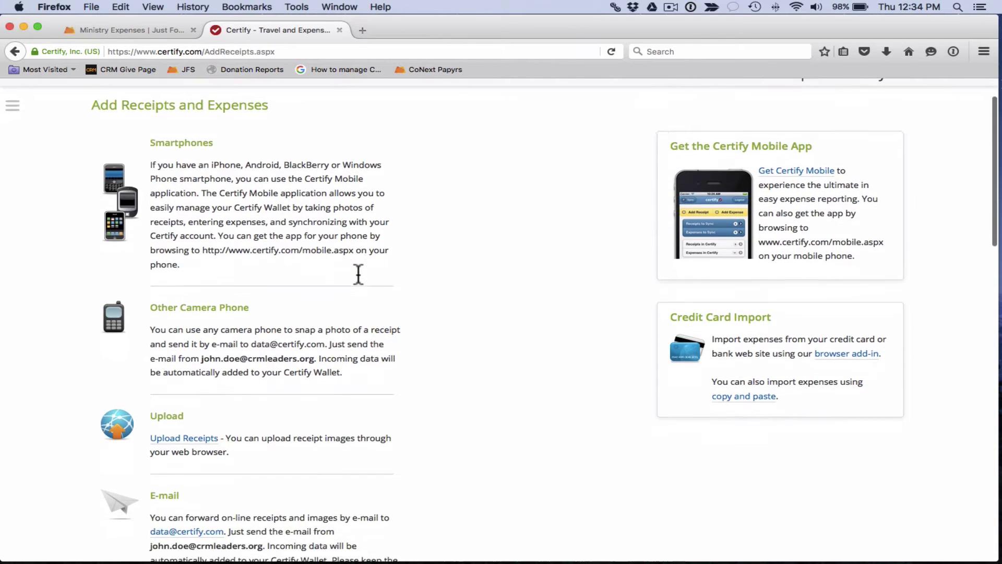
{"action": "scroll", "coordinate": [358, 274], "scroll_direction": "down", "scroll_amount": 10}
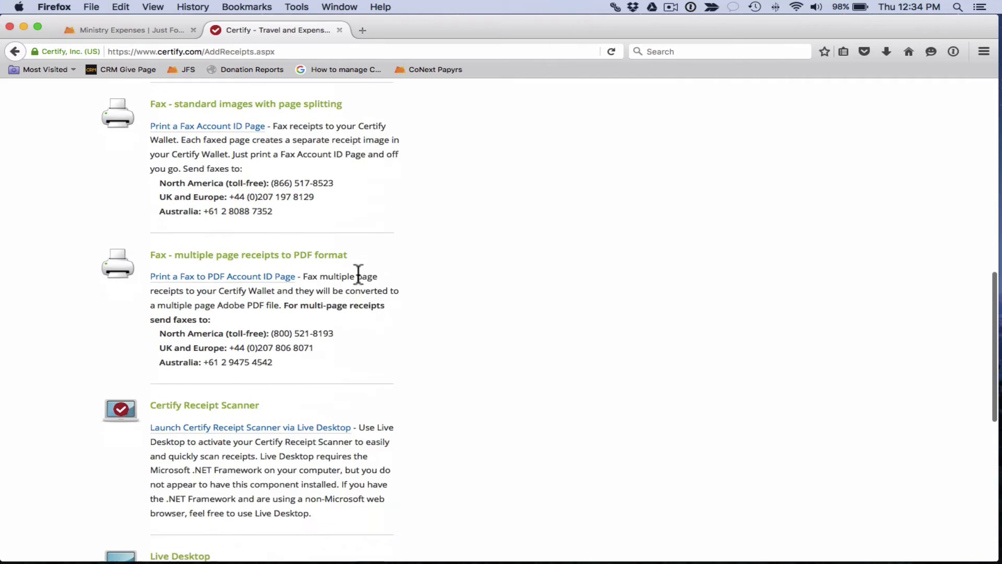
{"action": "scroll", "coordinate": [358, 275], "scroll_direction": "down", "scroll_amount": 5}
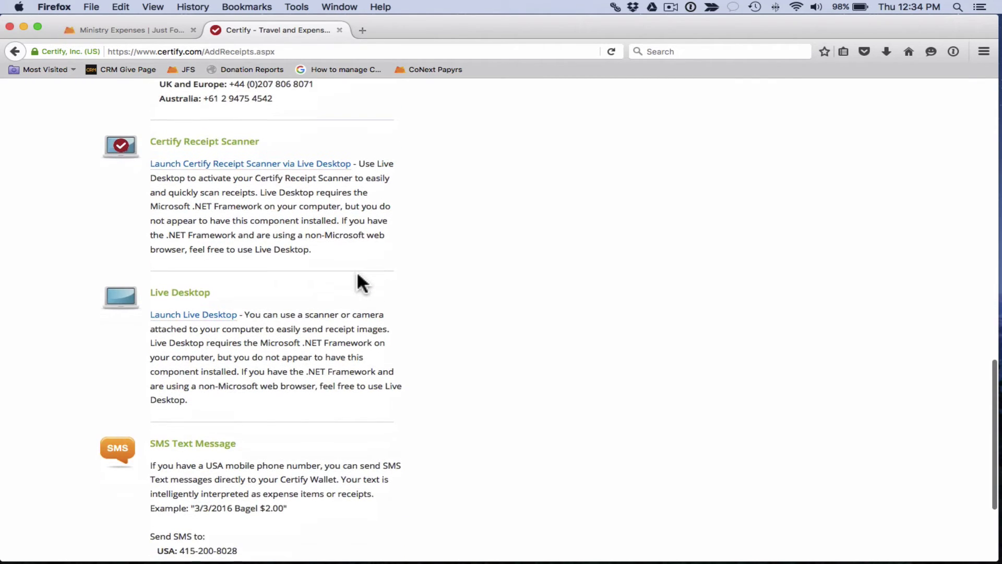
{"action": "scroll", "coordinate": [358, 275], "scroll_direction": "down", "scroll_amount": 1}
{"action": "scroll", "coordinate": [359, 275], "scroll_direction": "up", "scroll_amount": 6}
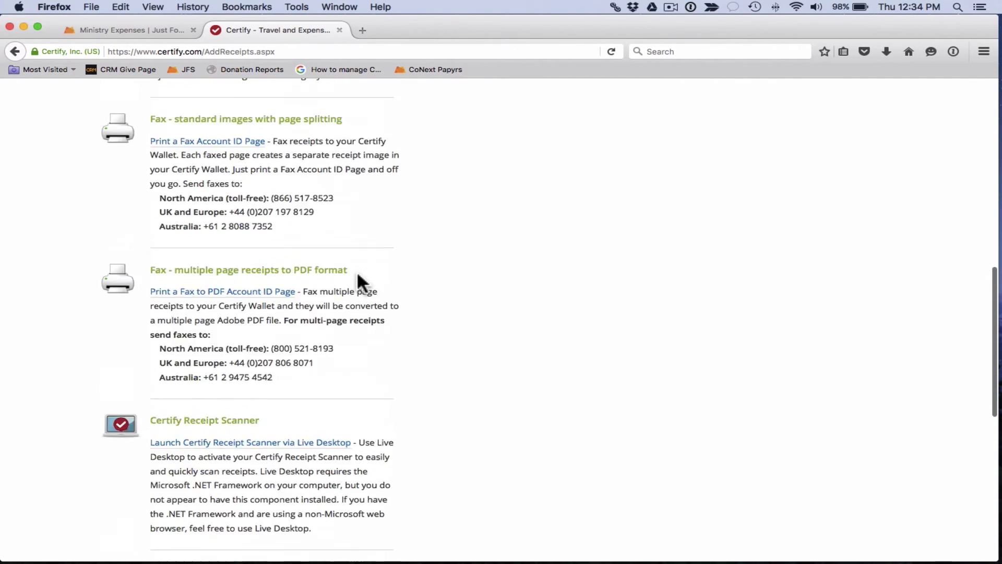
{"action": "scroll", "coordinate": [358, 276], "scroll_direction": "up", "scroll_amount": 10}
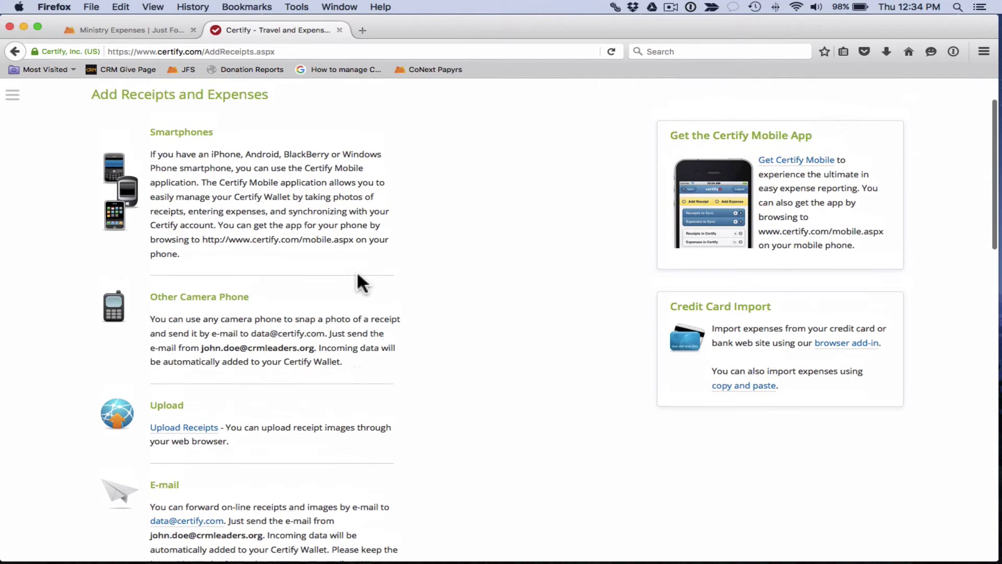
{"action": "scroll", "coordinate": [358, 275], "scroll_direction": "up", "scroll_amount": 2}
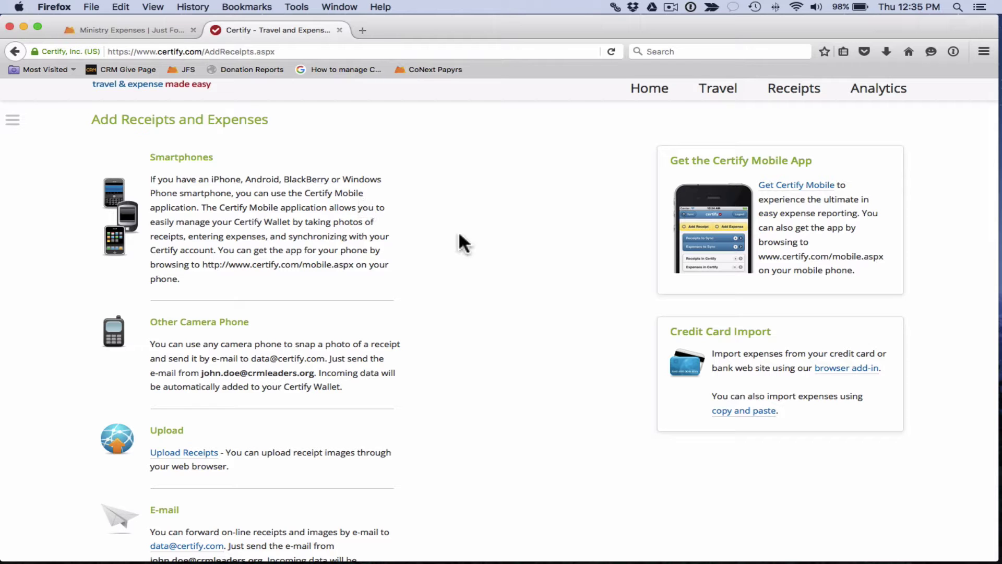
{"action": "scroll", "coordinate": [459, 235], "scroll_direction": "down", "scroll_amount": 3}
{"action": "scroll", "coordinate": [459, 235], "scroll_direction": "down", "scroll_amount": 5}
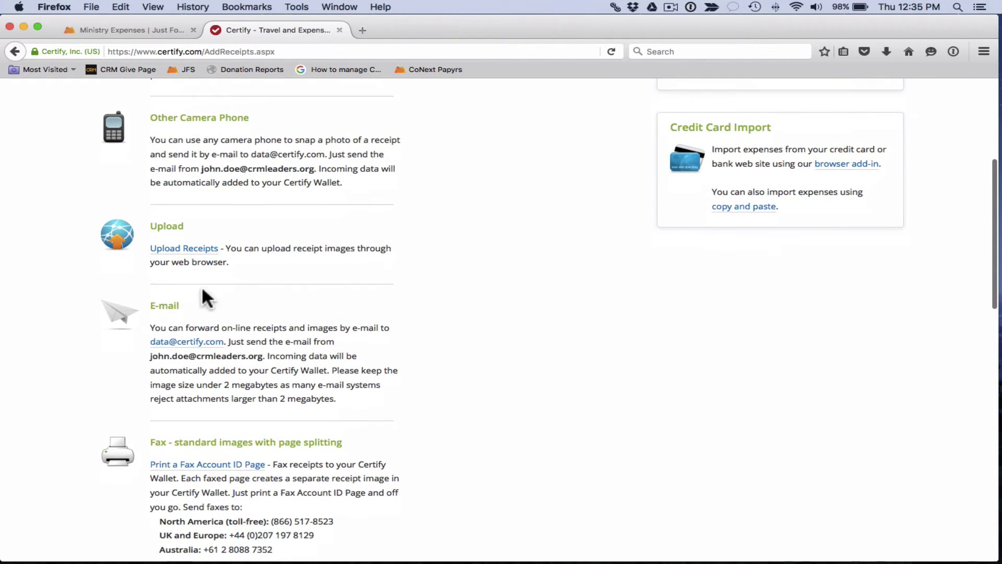
{"action": "left_click_drag", "start_coordinate": [149, 306], "coordinate": [180, 306]}
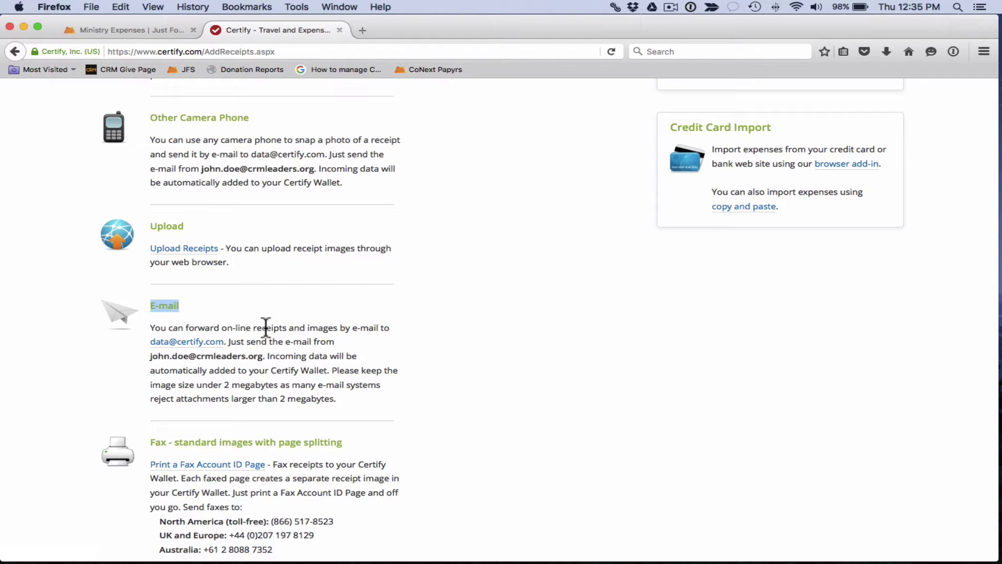
{"action": "scroll", "coordinate": [266, 328], "scroll_direction": "up", "scroll_amount": 5}
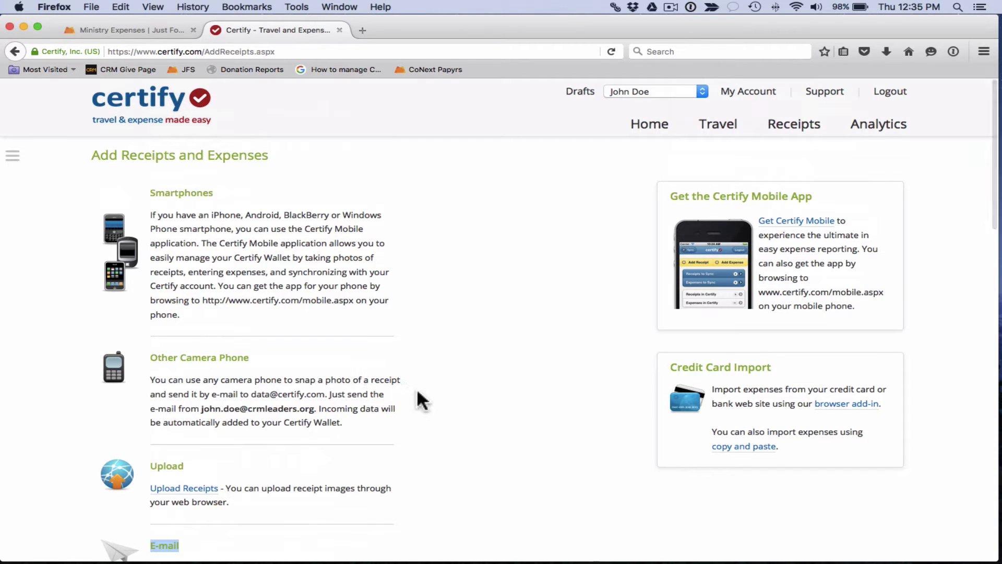
- Go back to Certify's home dashboard with the Home tab
{"action": "left_click", "coordinate": [649, 127]}
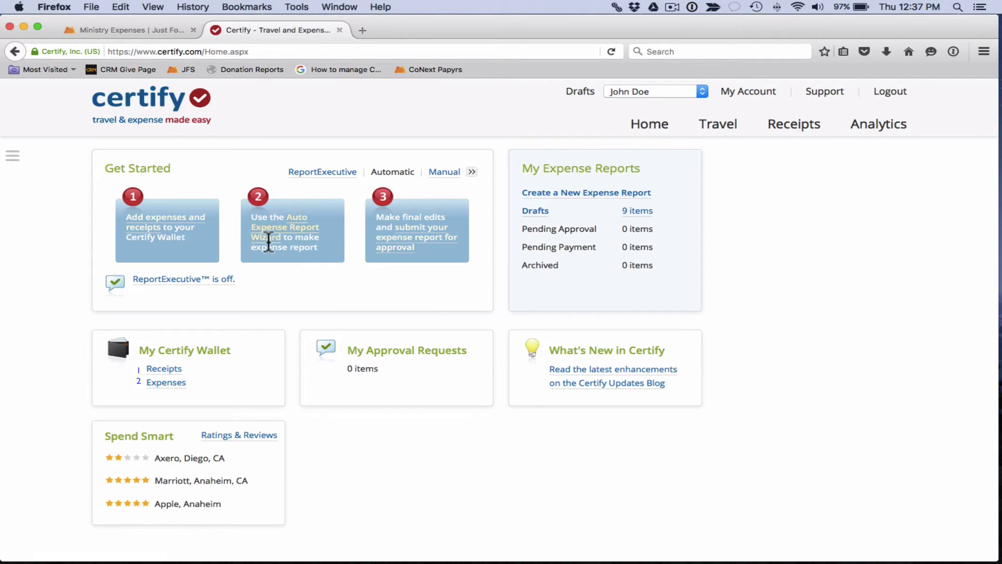
- Use the Auto Expense Report Wizard to put all wallet items into a new 2/4/2016–3/3/2016 report
{"action": "left_click", "coordinate": [308, 237]}
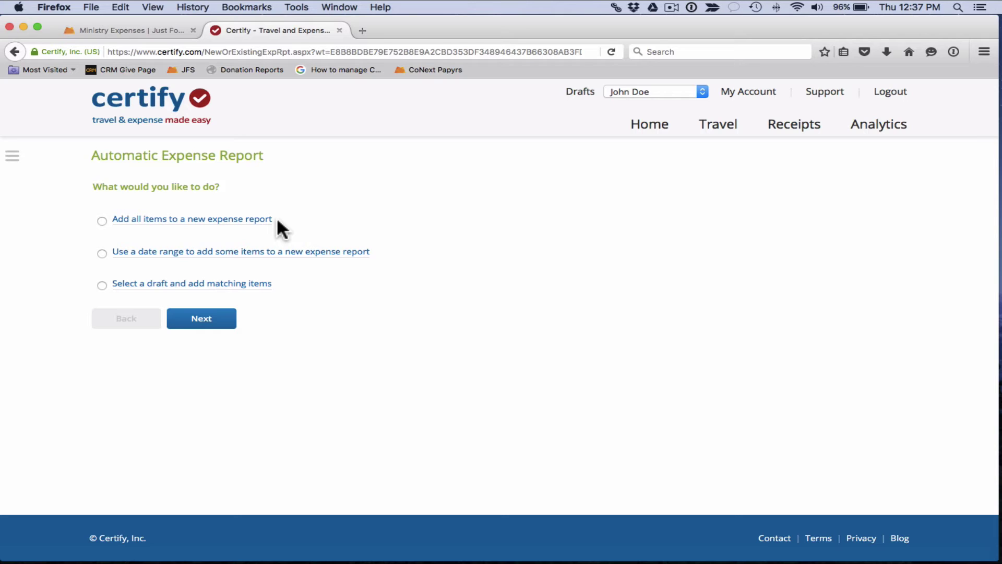
{"action": "left_click", "coordinate": [102, 221]}
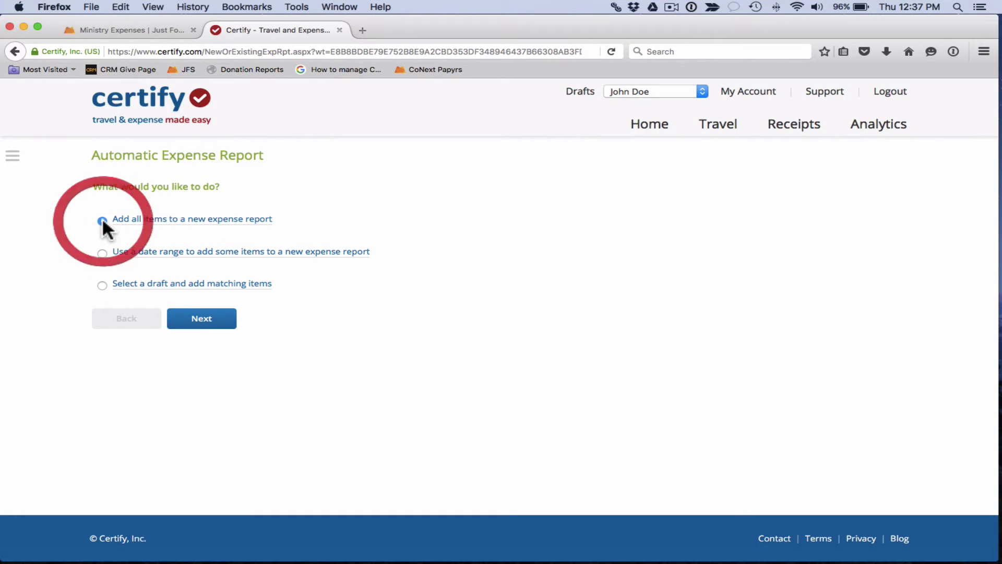
{"action": "left_click", "coordinate": [202, 328]}
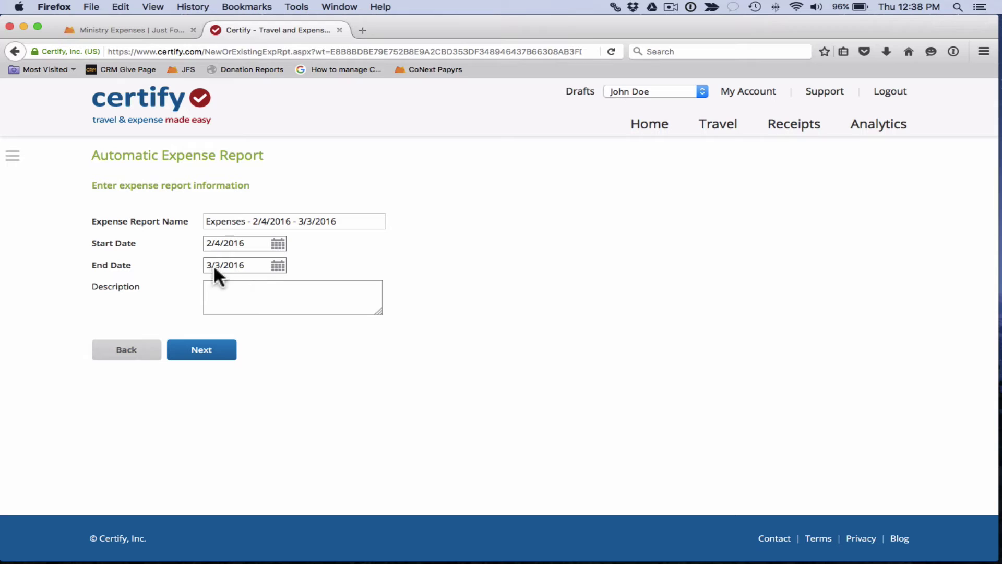
{"action": "left_click", "coordinate": [220, 353]}
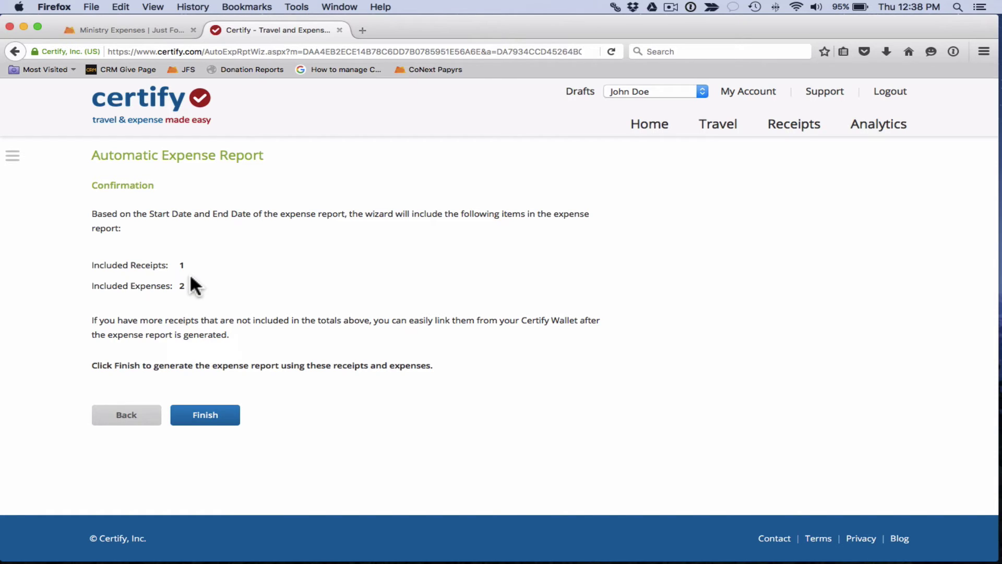
{"action": "left_click", "coordinate": [209, 416]}
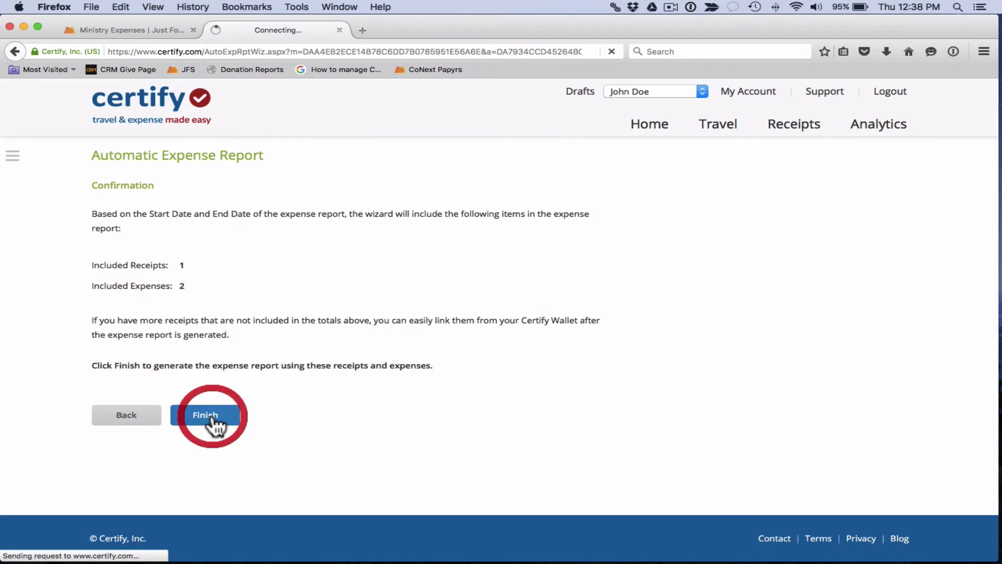
- Review the report's expense details, then cancel the unfinished new expense entry
{"action": "scroll", "coordinate": [85, 312], "scroll_direction": "down", "scroll_amount": 2}
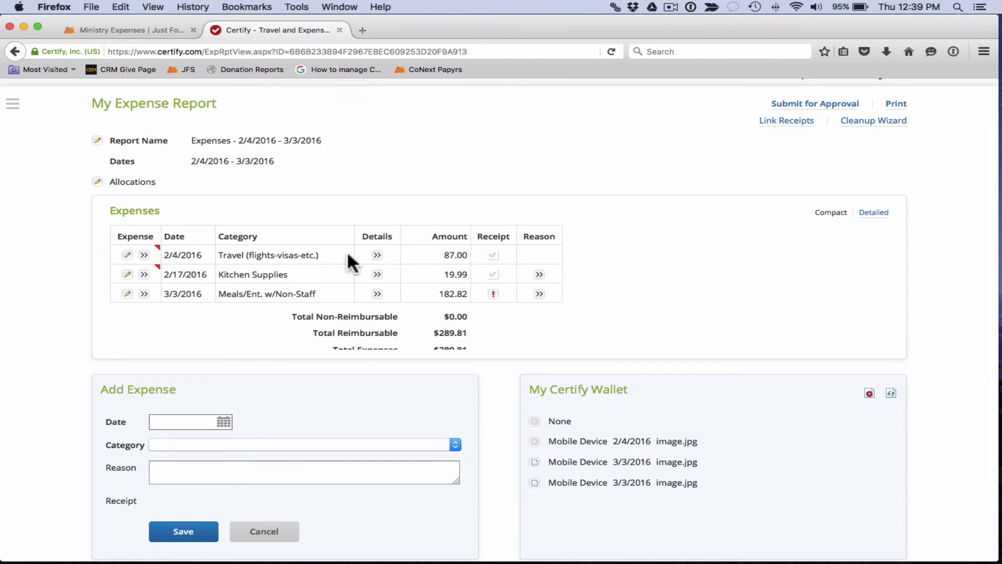
{"action": "left_click", "coordinate": [377, 255]}
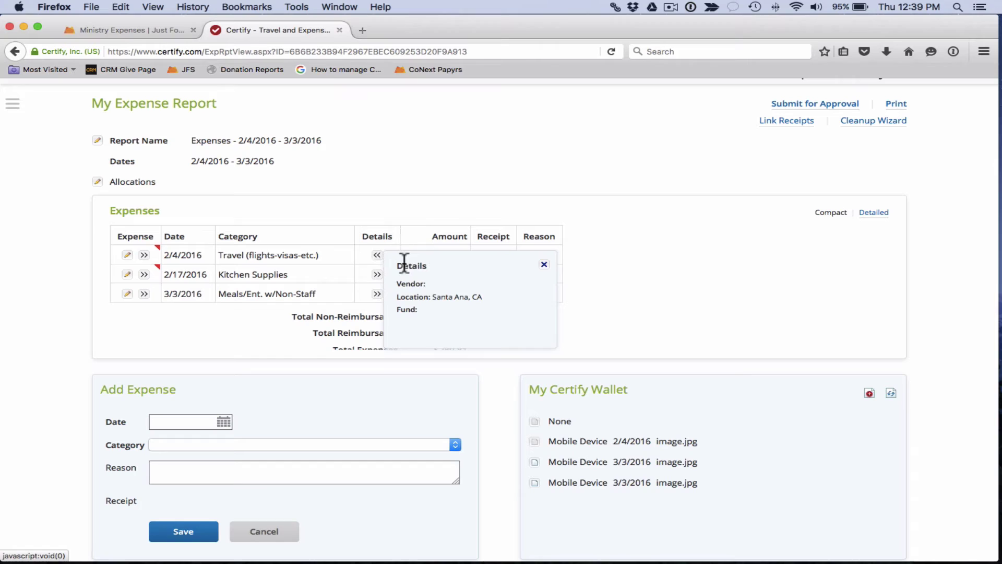
{"action": "left_click", "coordinate": [543, 264]}
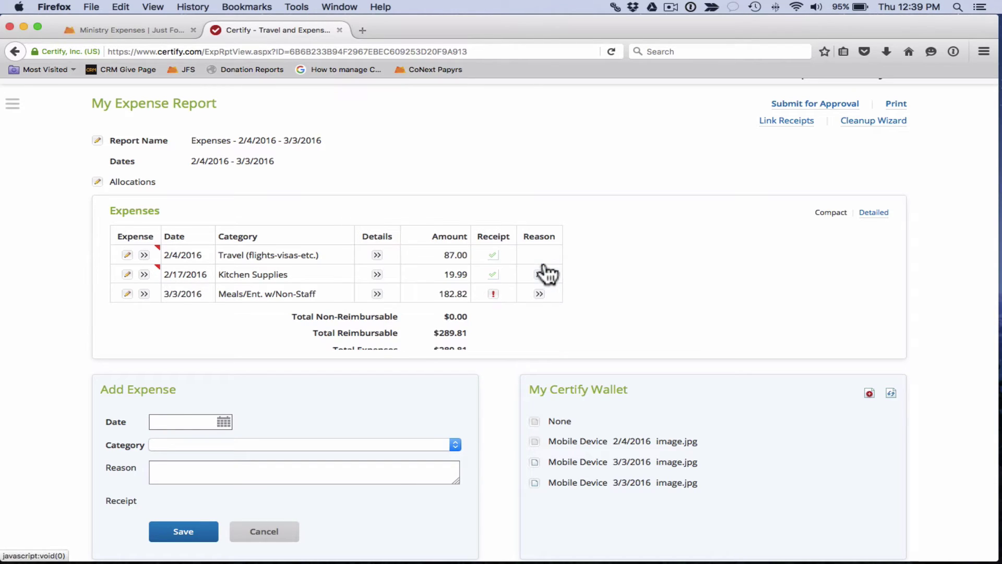
{"action": "left_click", "coordinate": [875, 215]}
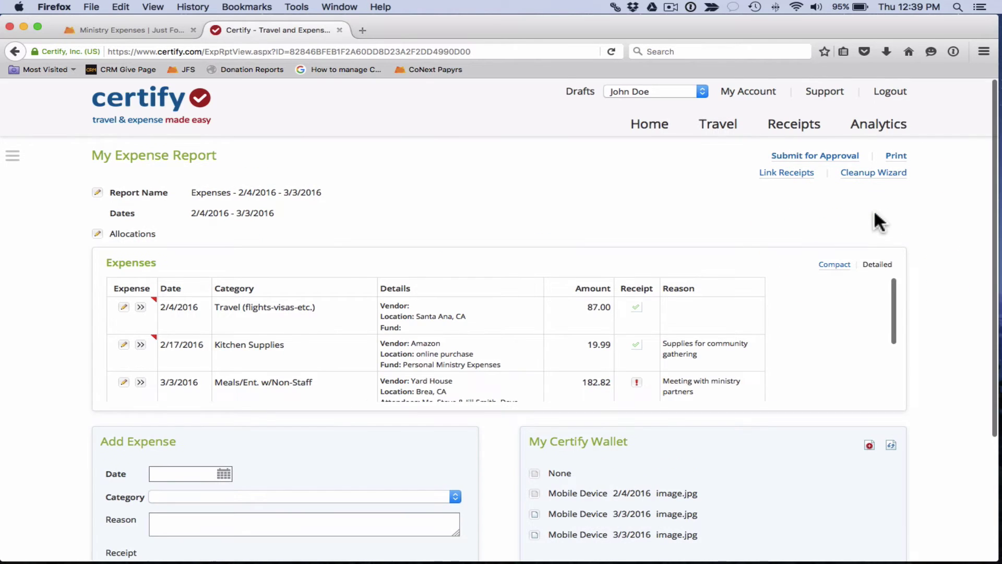
{"action": "scroll", "coordinate": [715, 290], "scroll_direction": "down", "scroll_amount": 2}
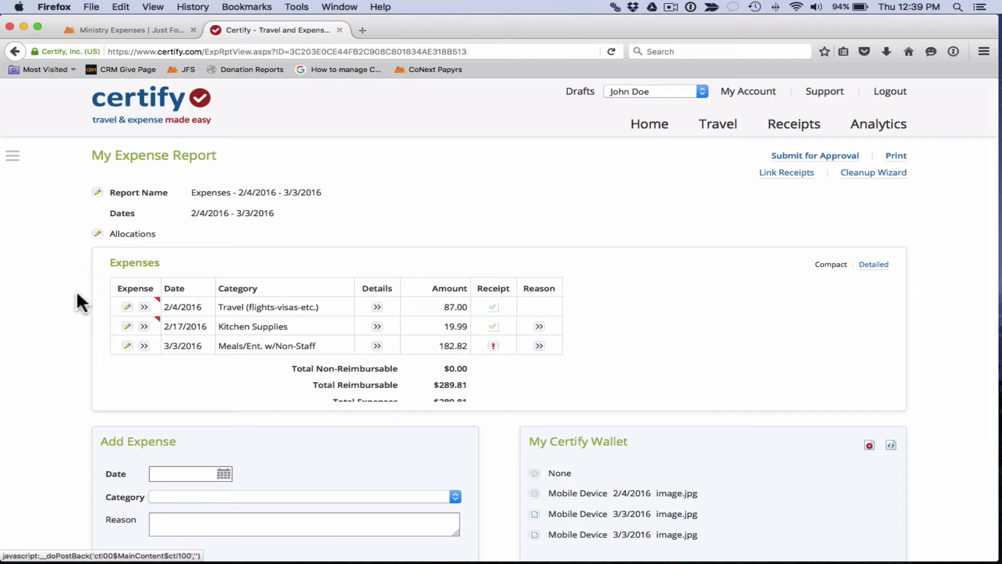
{"action": "scroll", "coordinate": [77, 289], "scroll_direction": "down", "scroll_amount": 5}
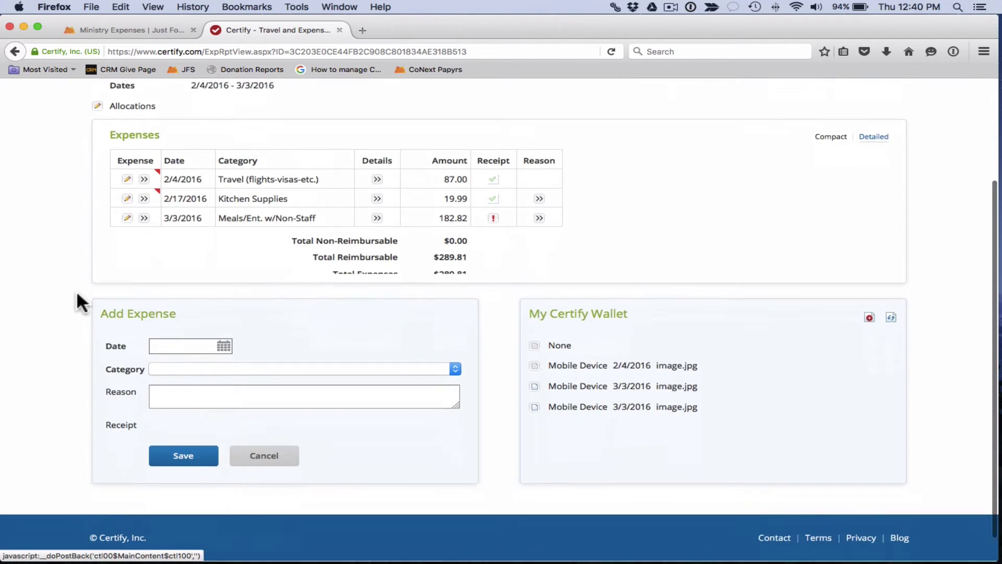
{"action": "left_click", "coordinate": [249, 447]}
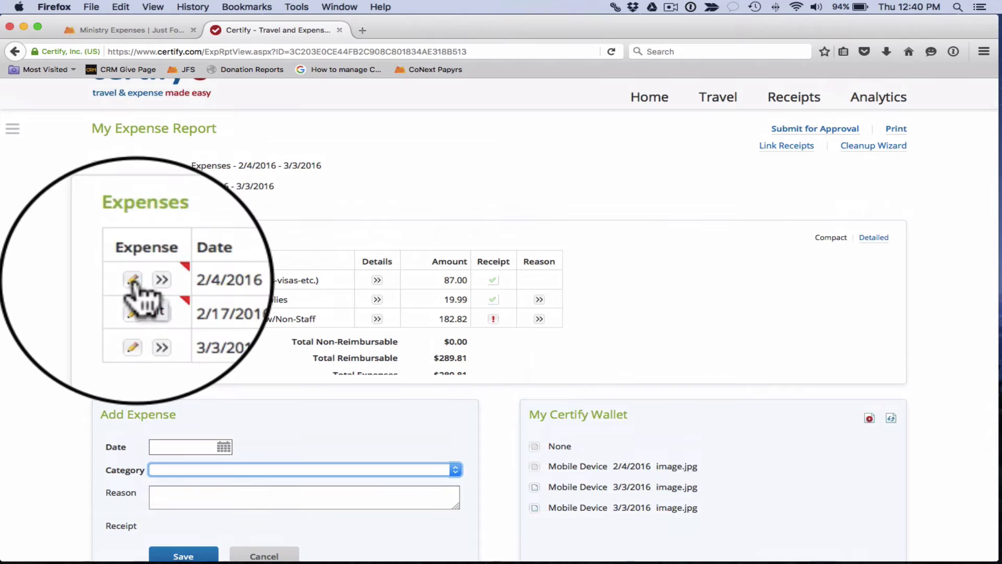
- Open the $182.82 Yard House meal expense from 3/3/2016 in Edit Expense and review its fields
{"action": "left_click", "coordinate": [127, 319]}
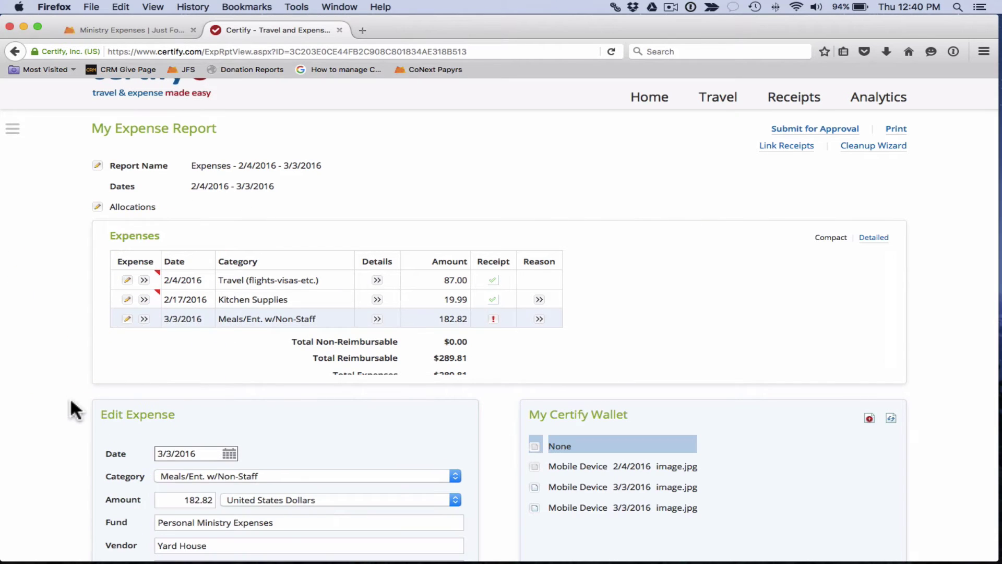
{"action": "scroll", "coordinate": [72, 402], "scroll_direction": "down", "scroll_amount": 3}
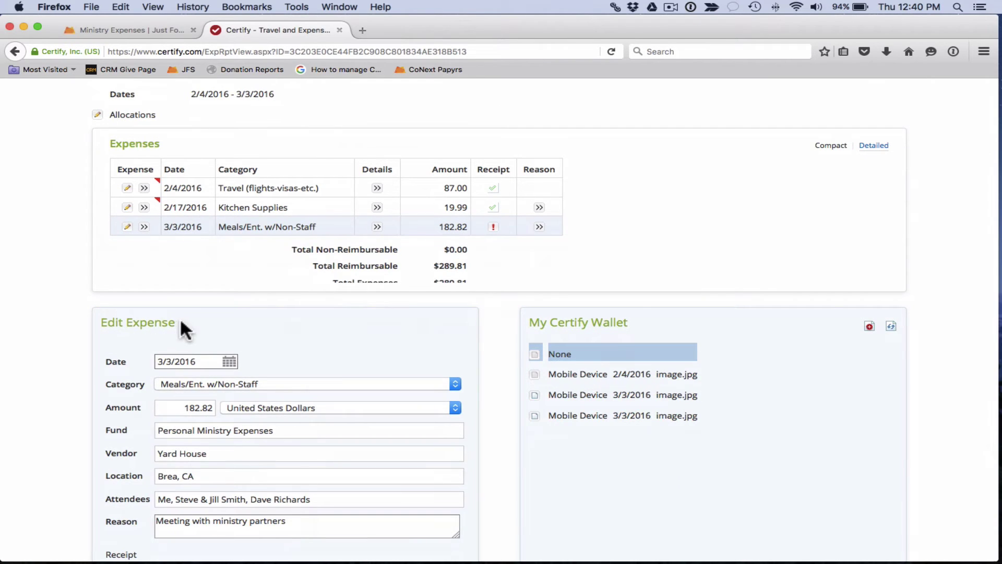
{"action": "scroll", "coordinate": [180, 317], "scroll_direction": "down", "scroll_amount": 1}
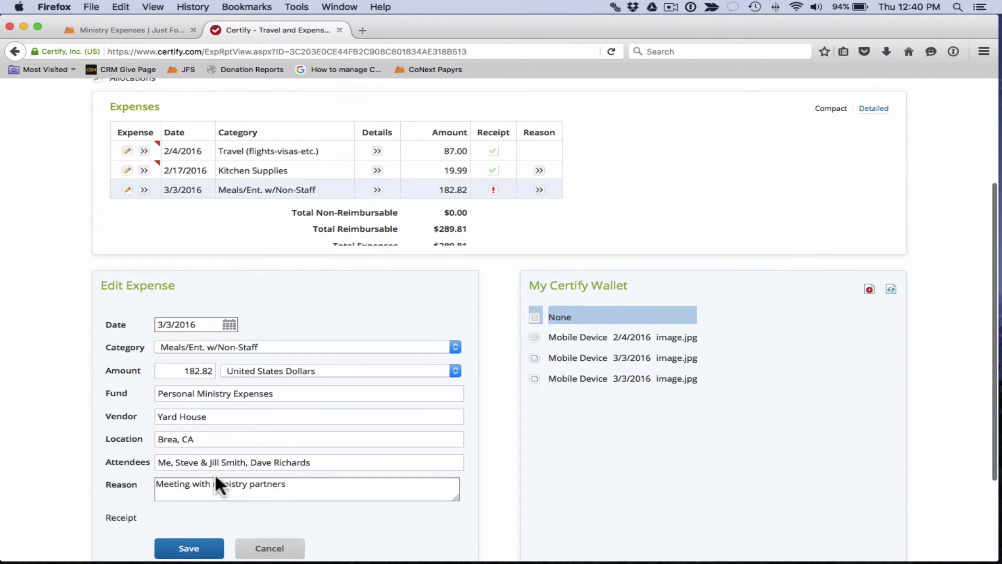
{"action": "scroll", "coordinate": [78, 274], "scroll_direction": "up", "scroll_amount": 3}
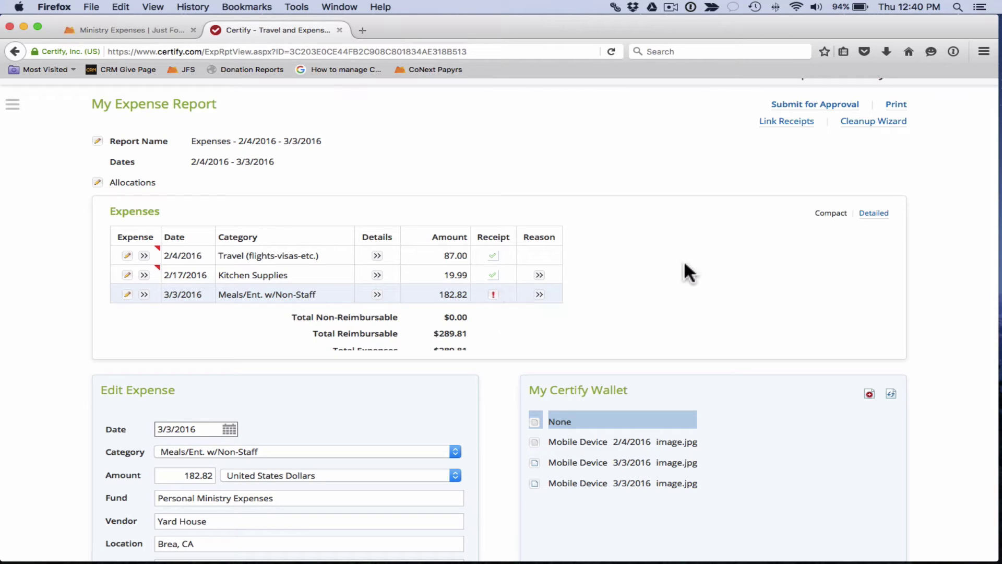
{"action": "mouse_move", "coordinate": [158, 265]}
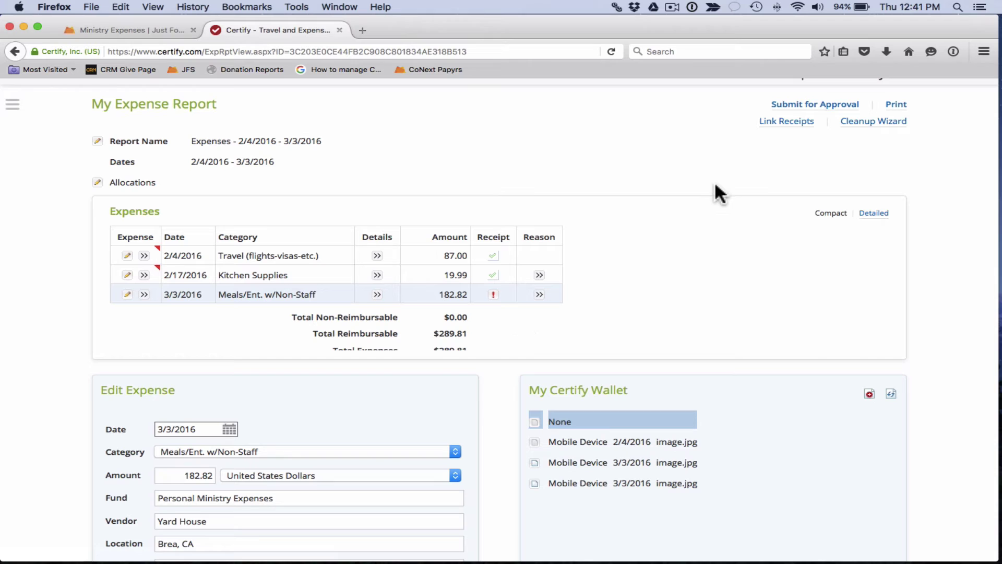
- Start the Cleanup Wizard, check the receipt total, and change the amount from 87.00 to 159.69
{"action": "left_click", "coordinate": [878, 126]}
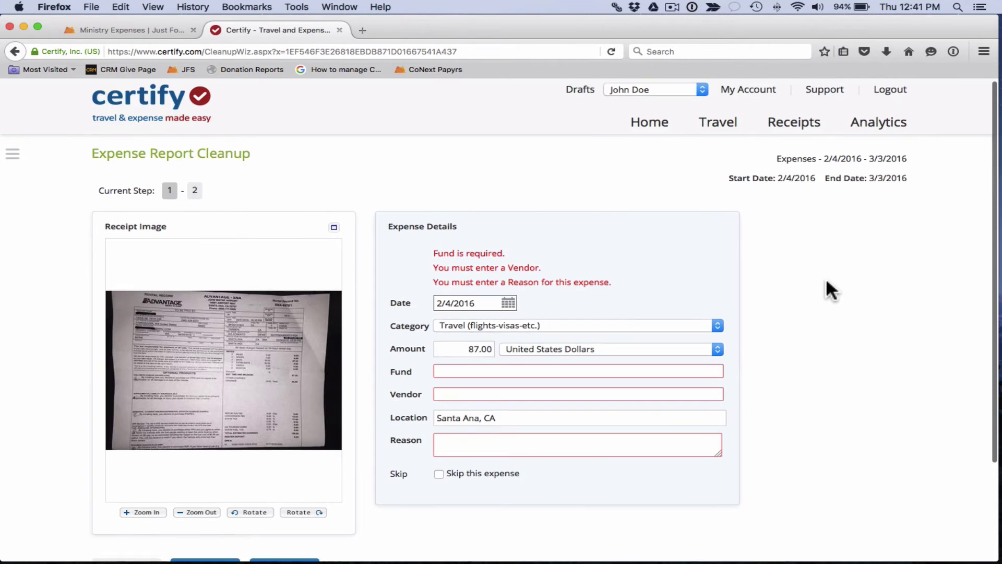
{"action": "scroll", "coordinate": [832, 290], "scroll_direction": "down", "scroll_amount": 2}
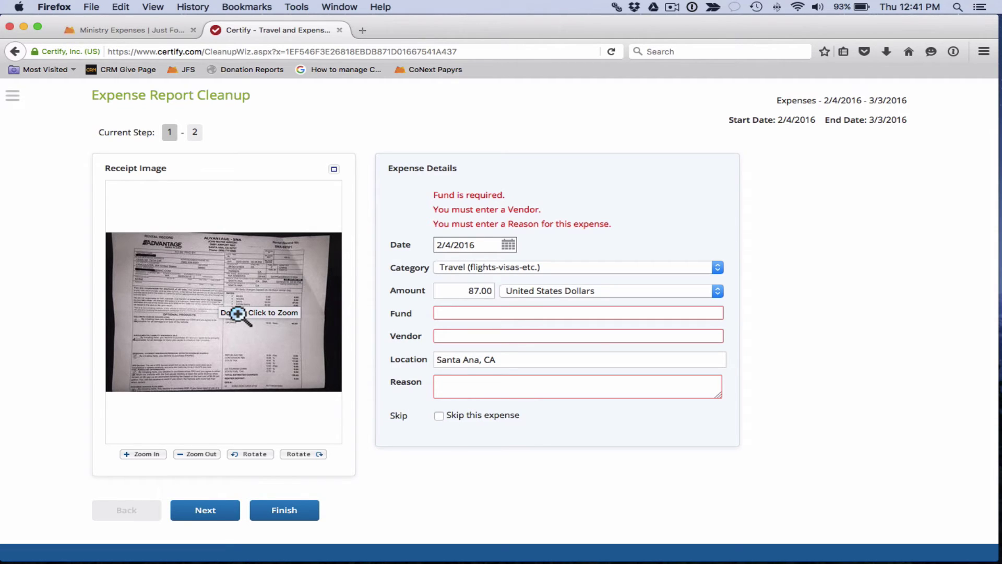
{"action": "left_click", "coordinate": [286, 350]}
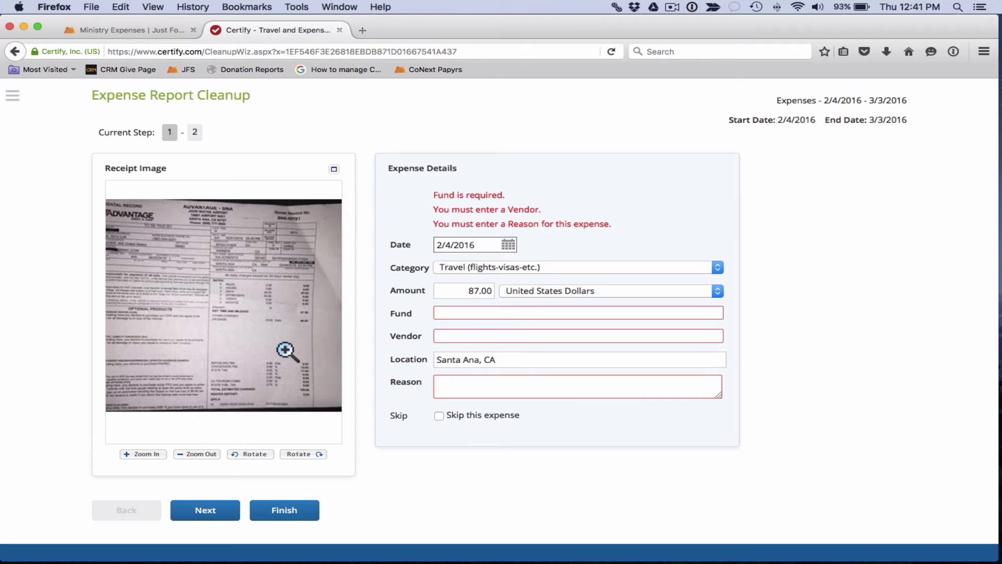
{"action": "left_click", "coordinate": [189, 312]}
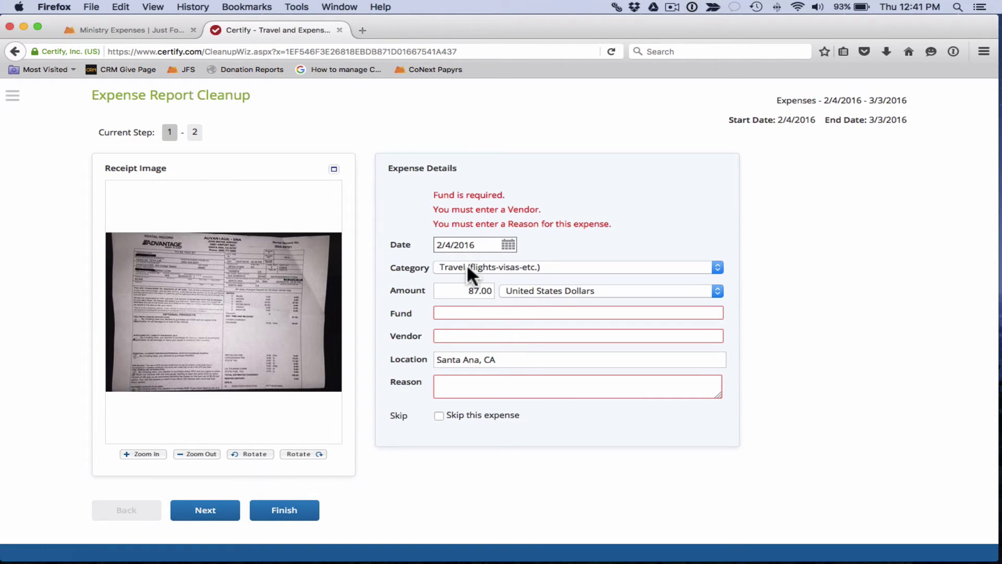
{"action": "left_click", "coordinate": [144, 455]}
{"action": "double_click", "coordinate": [314, 365]}
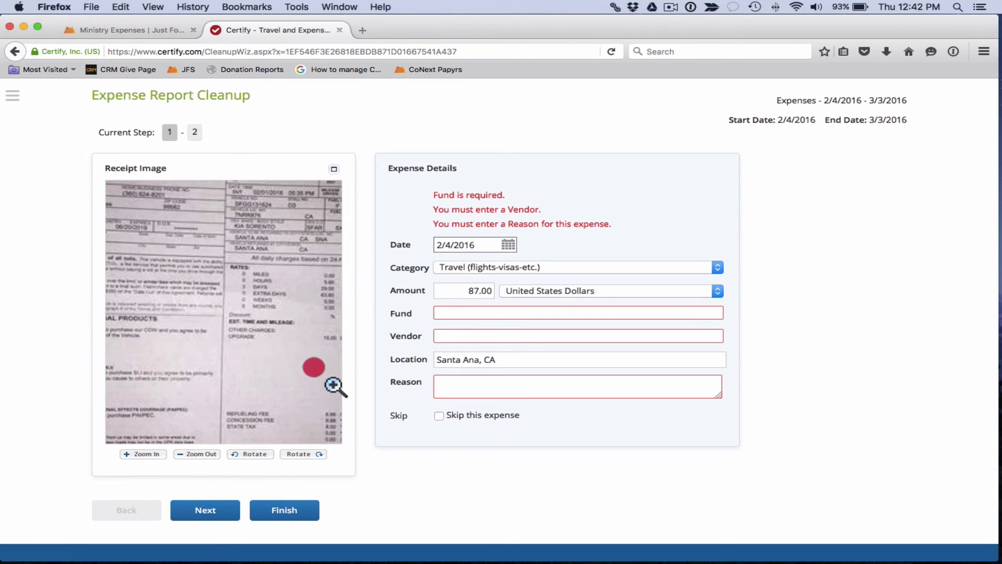
{"action": "left_click_drag", "start_coordinate": [164, 273], "coordinate": [215, 291]}
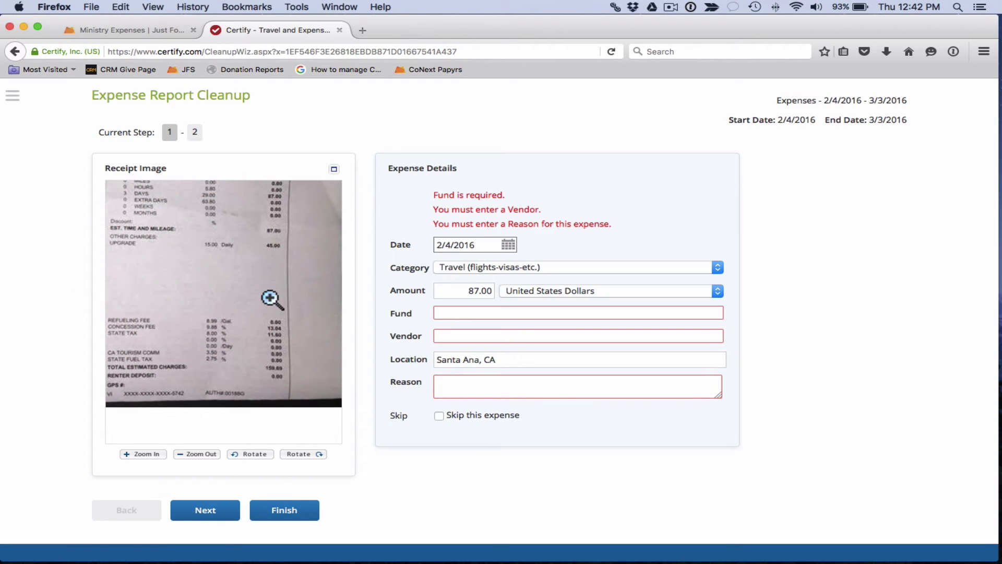
{"action": "left_click", "coordinate": [142, 454]}
{"action": "left_click", "coordinate": [225, 306]}
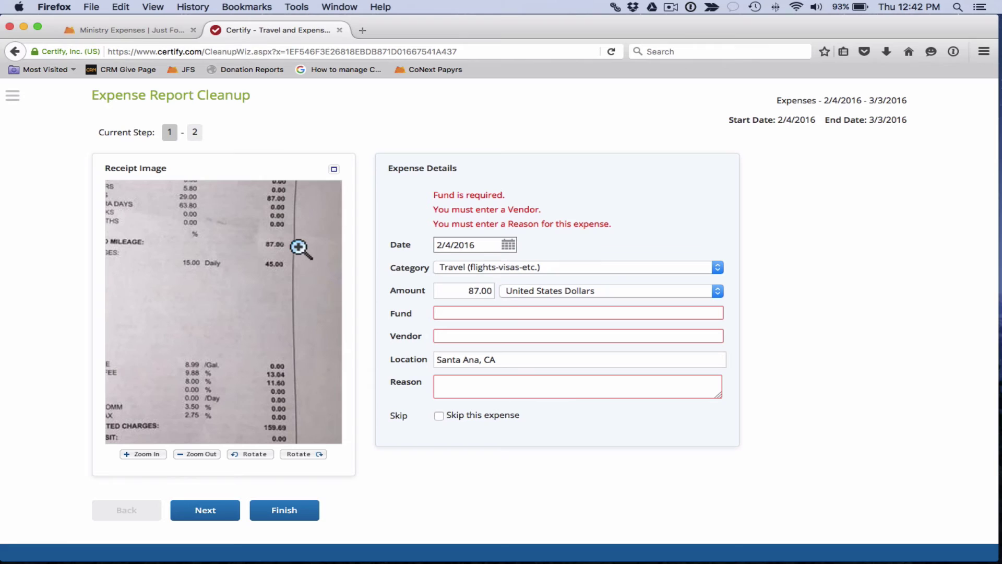
{"action": "left_click", "coordinate": [286, 296]}
{"action": "mouse_move", "coordinate": [307, 315]}
{"action": "left_mouse_down"}
{"action": "mouse_move", "coordinate": [368, 301]}
{"action": "mouse_move", "coordinate": [339, 296]}
{"action": "left_mouse_up"}
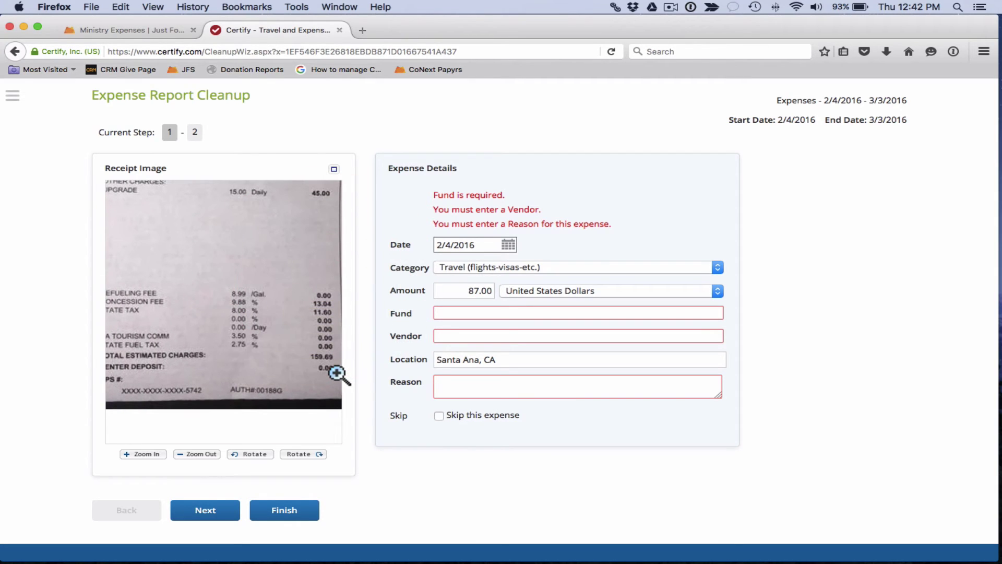
{"action": "left_click_drag", "start_coordinate": [492, 289], "coordinate": [464, 289]}
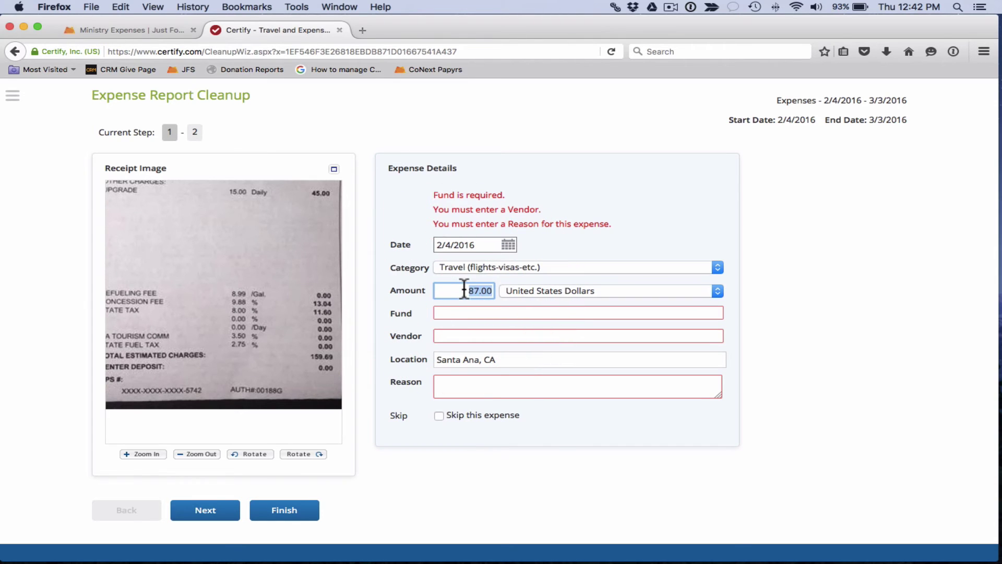
{"action": "type", "text": "159.69"}
- Set the fund to Personal Ministry Expenses and the vendor to Advantage Rent a Car
{"action": "left_click", "coordinate": [195, 454]}
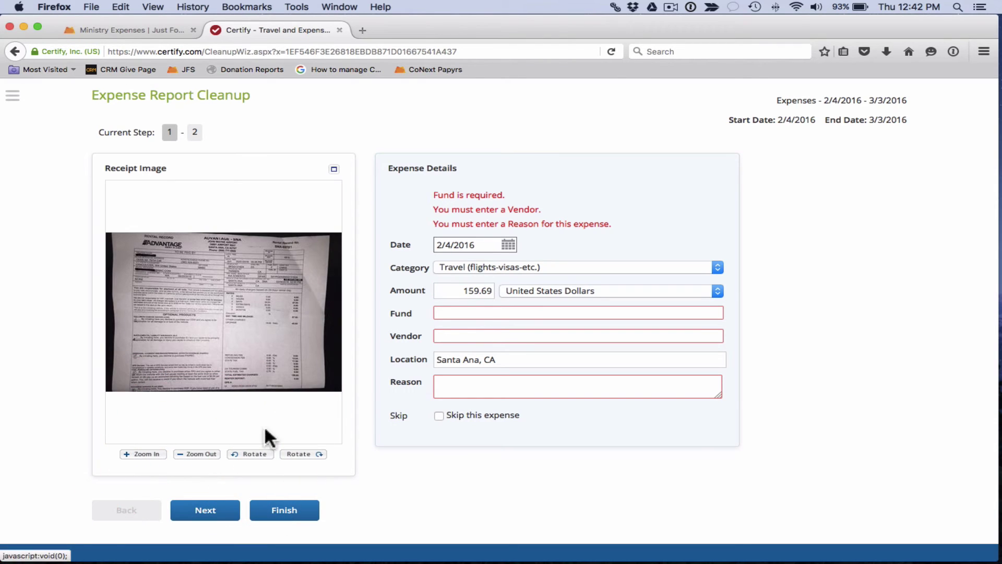
{"action": "left_click", "coordinate": [641, 311]}
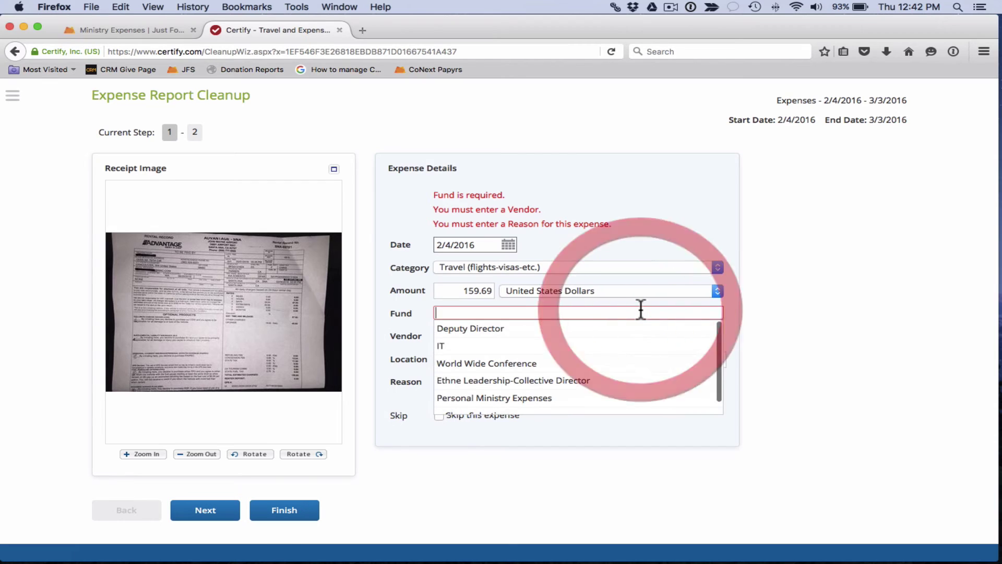
{"action": "left_click", "coordinate": [556, 398]}
{"action": "left_click", "coordinate": [504, 334]}
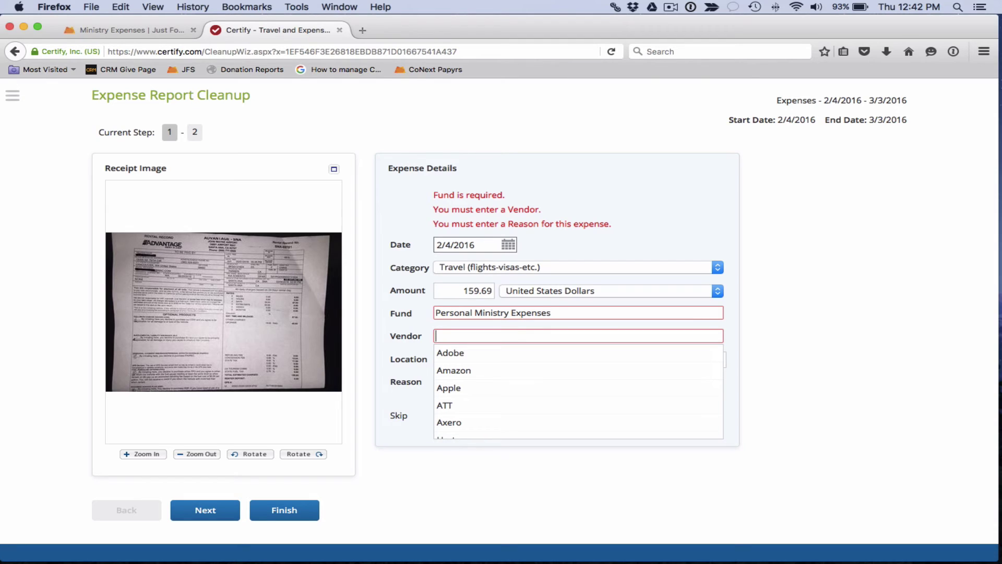
{"action": "type", "text": "Advantage Rent a Car"}
{"action": "left_click", "coordinate": [757, 326]}
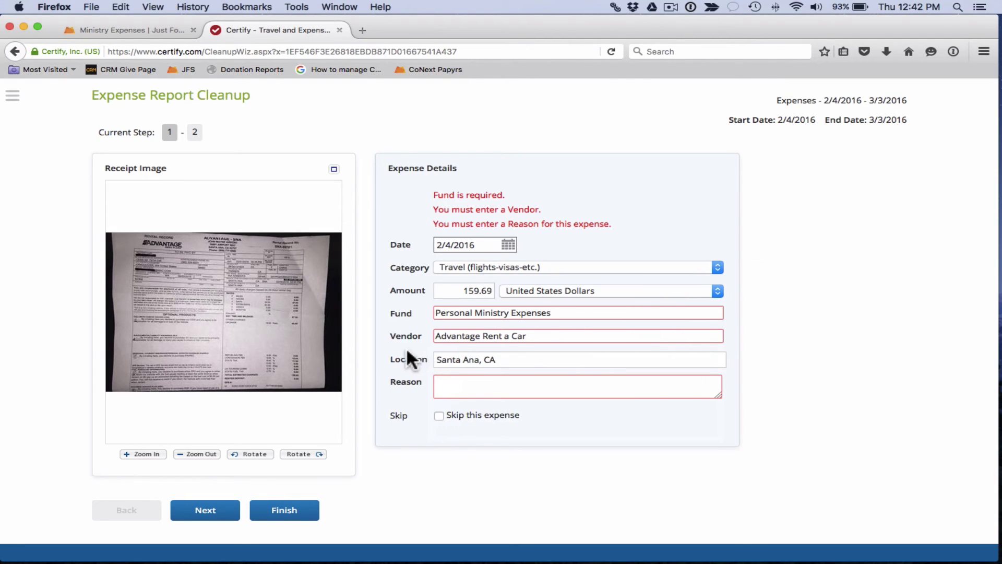
- Enter the reason 'In Anaheim for meetings' and move to the next expense
{"action": "left_click", "coordinate": [500, 387]}
{"action": "type", "text": "In Anaheim for meetings"}
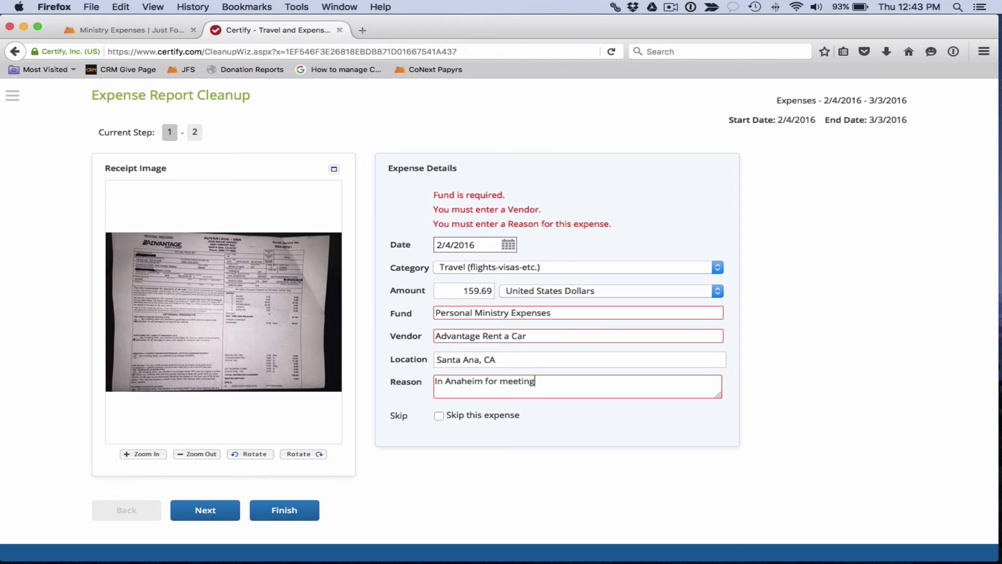
{"action": "left_click", "coordinate": [541, 445]}
{"action": "left_click", "coordinate": [224, 509]}
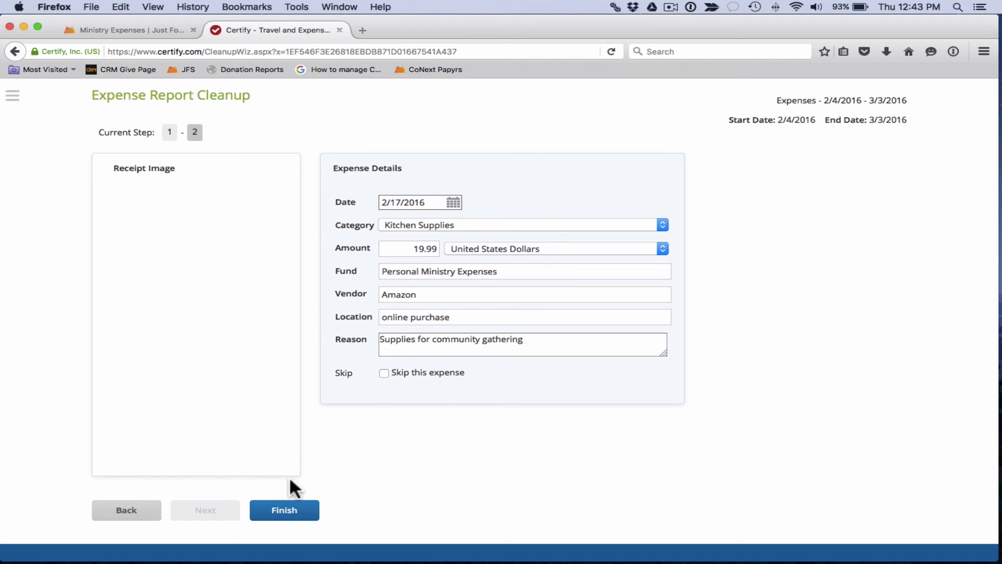
- Finish the cleanup, returning to the report now at $362.50 reimbursable
{"action": "left_click", "coordinate": [287, 517]}
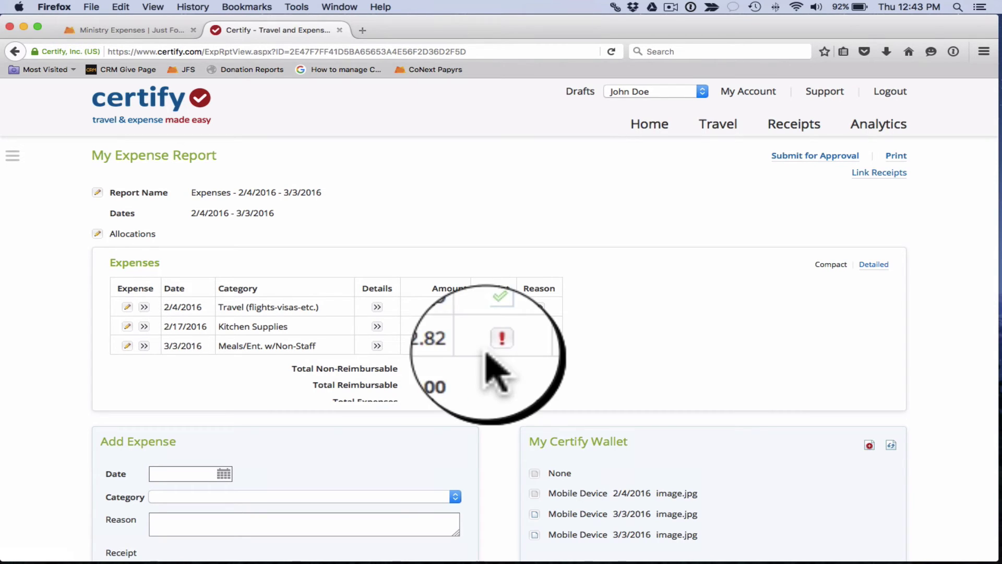
{"action": "mouse_move", "coordinate": [494, 346]}
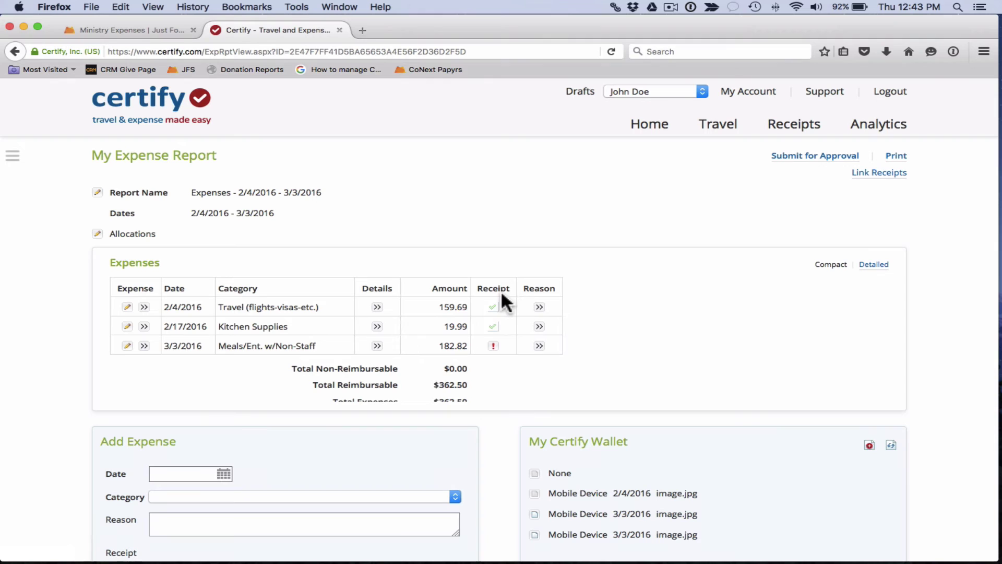
- Link the Yard House receipt to the $182.82 Meals/Ent. expense from 3/3/2016
{"action": "left_click", "coordinate": [879, 175]}
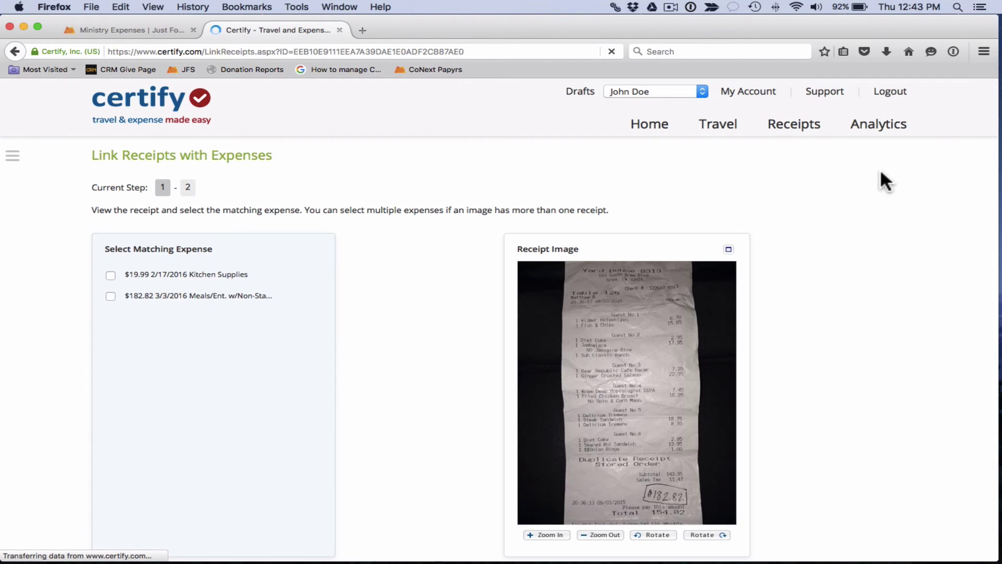
{"action": "scroll", "coordinate": [453, 267], "scroll_direction": "down", "scroll_amount": 2}
{"action": "scroll", "coordinate": [453, 267], "scroll_direction": "down", "scroll_amount": 2}
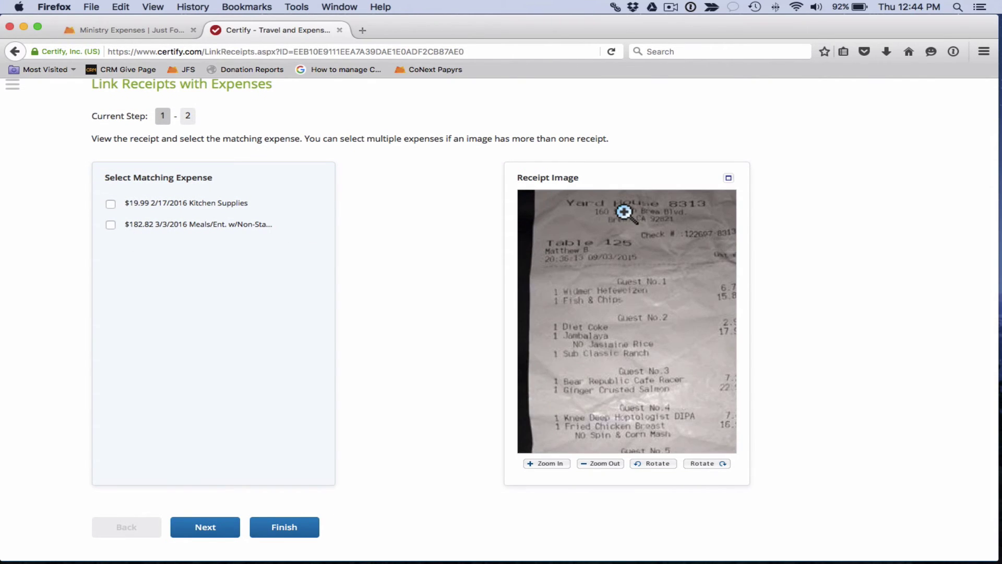
{"action": "left_click", "coordinate": [595, 217]}
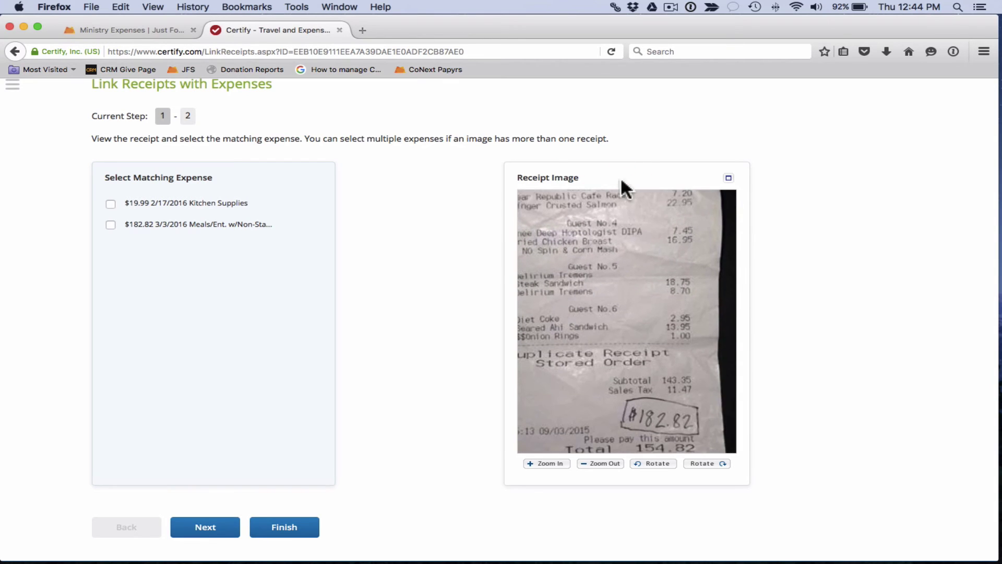
{"action": "left_click", "coordinate": [642, 240]}
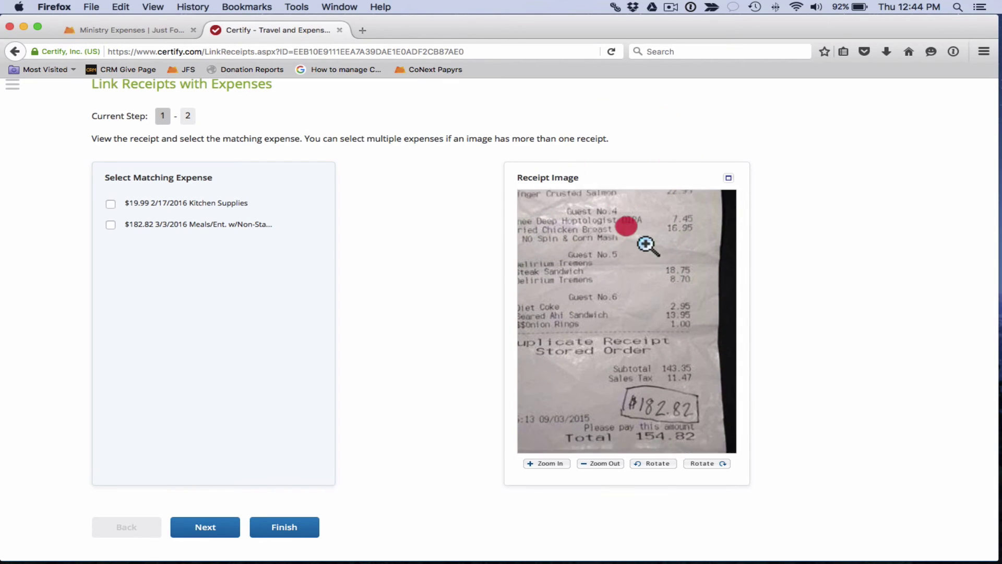
{"action": "left_click", "coordinate": [599, 464]}
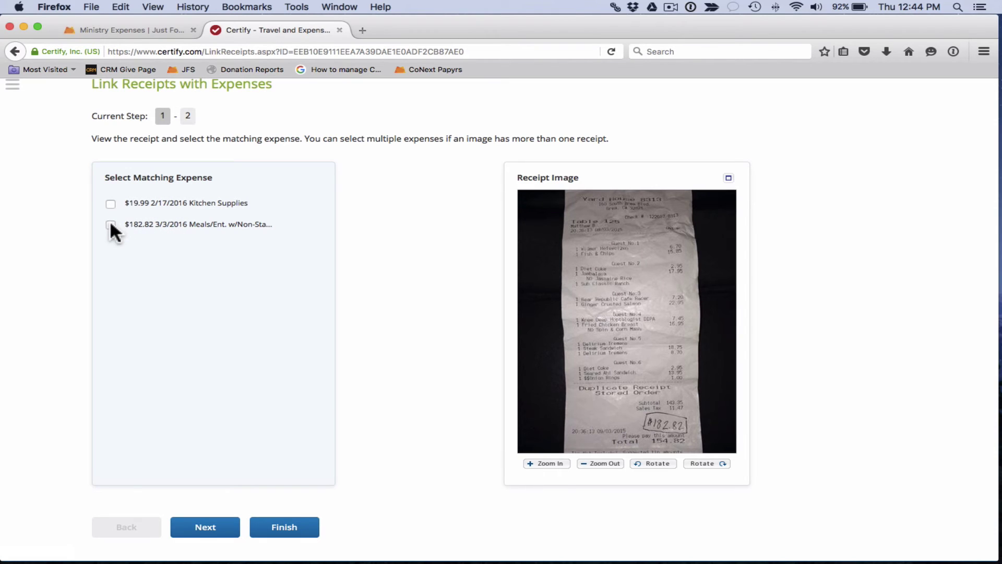
{"action": "left_click", "coordinate": [214, 526]}
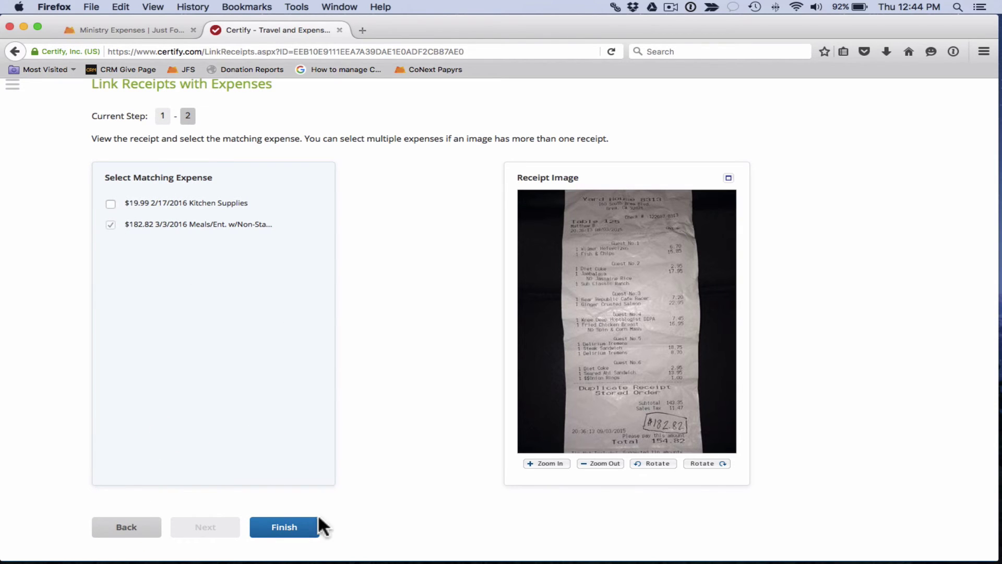
{"action": "left_click", "coordinate": [290, 528]}
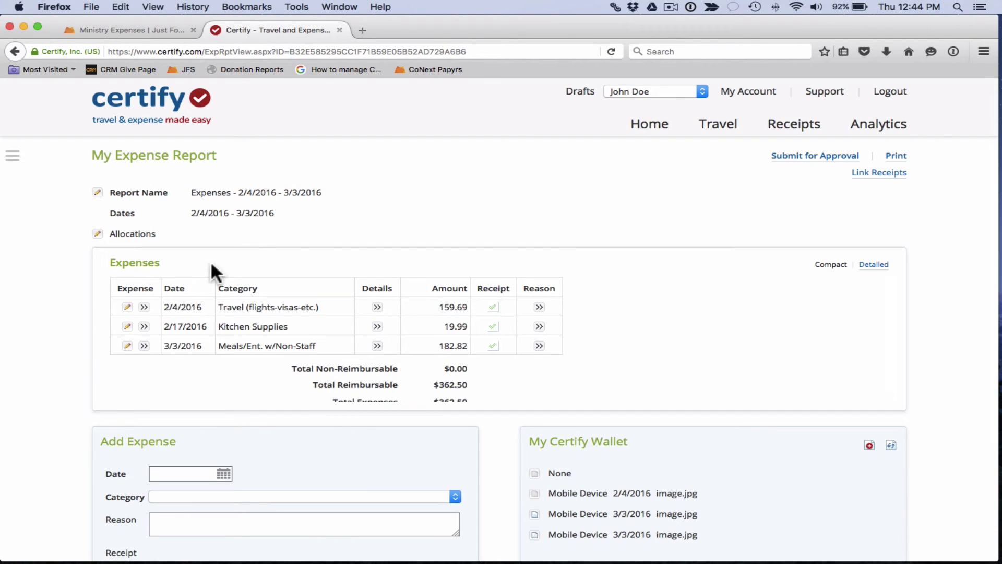
- Submit the report for approval, confirming it is true and accurate
{"action": "scroll", "coordinate": [510, 242], "scroll_direction": "down", "scroll_amount": 2}
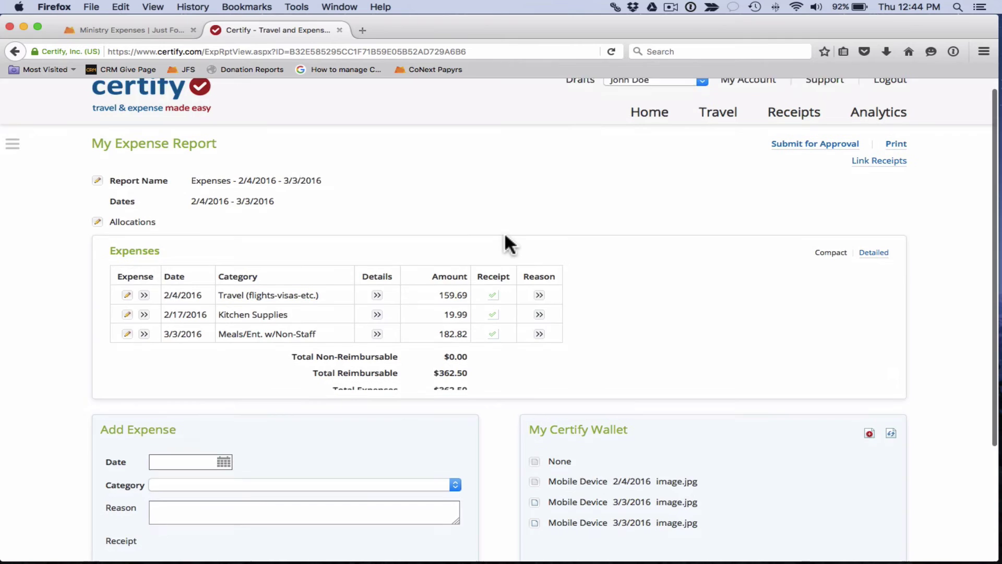
{"action": "scroll", "coordinate": [506, 256], "scroll_direction": "down", "scroll_amount": 1}
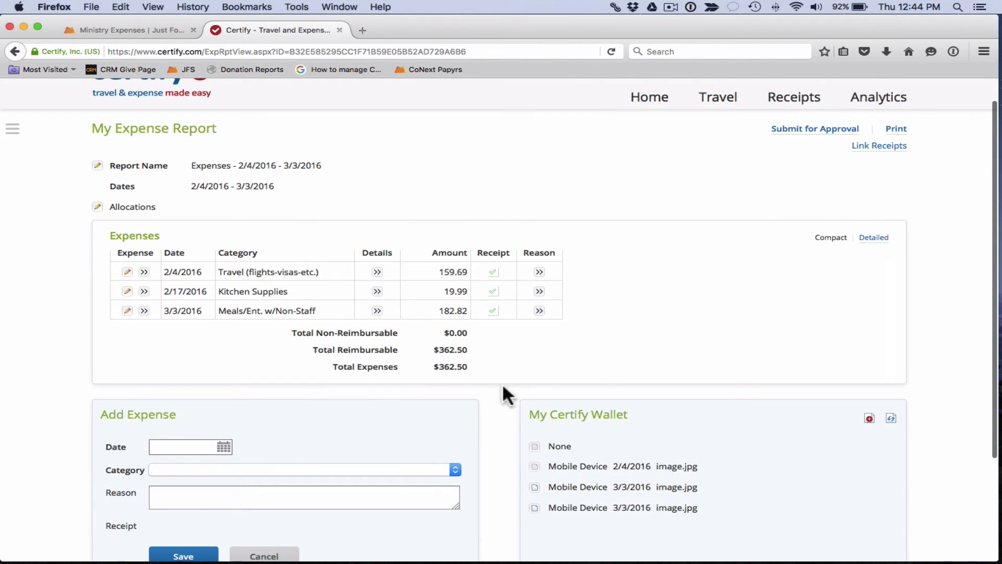
{"action": "scroll", "coordinate": [505, 417], "scroll_direction": "up", "scroll_amount": 2}
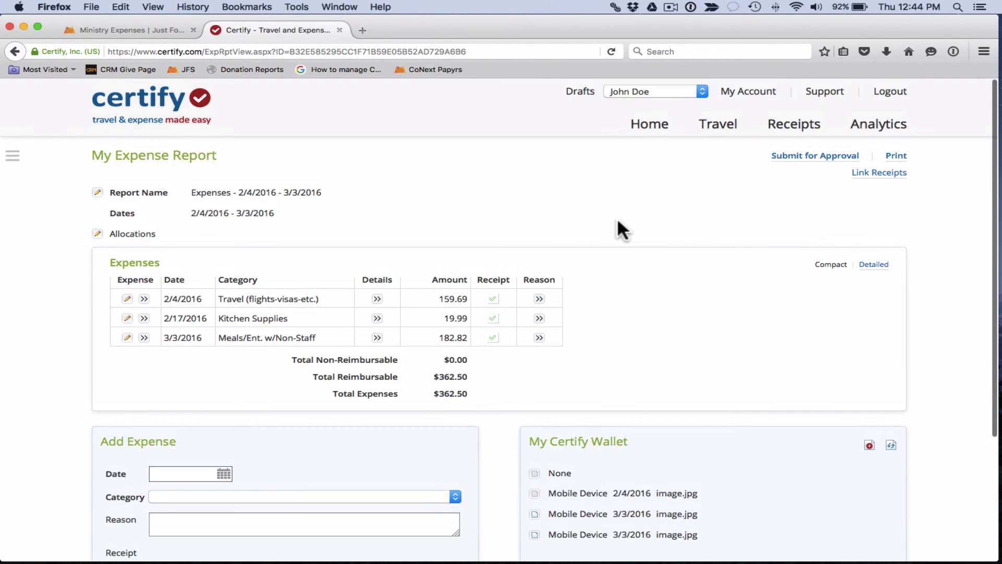
{"action": "left_click", "coordinate": [809, 155]}
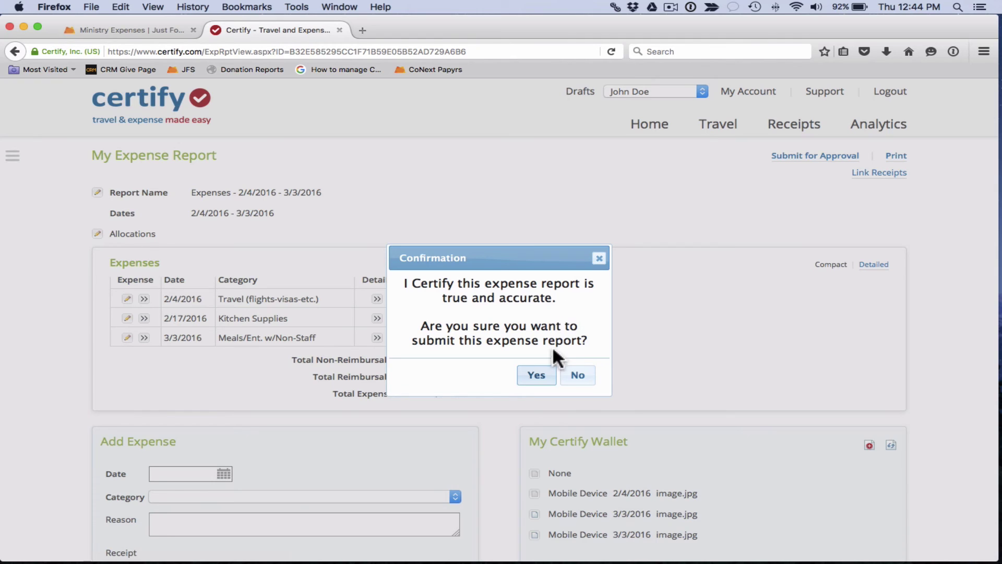
{"action": "left_click", "coordinate": [526, 377]}
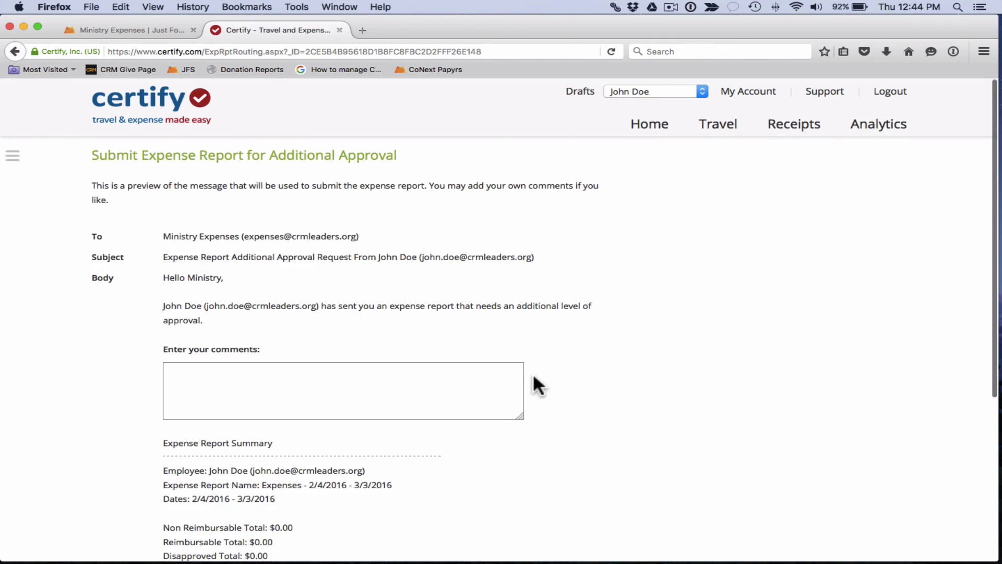
{"action": "scroll", "coordinate": [82, 291], "scroll_direction": "down", "scroll_amount": 1}
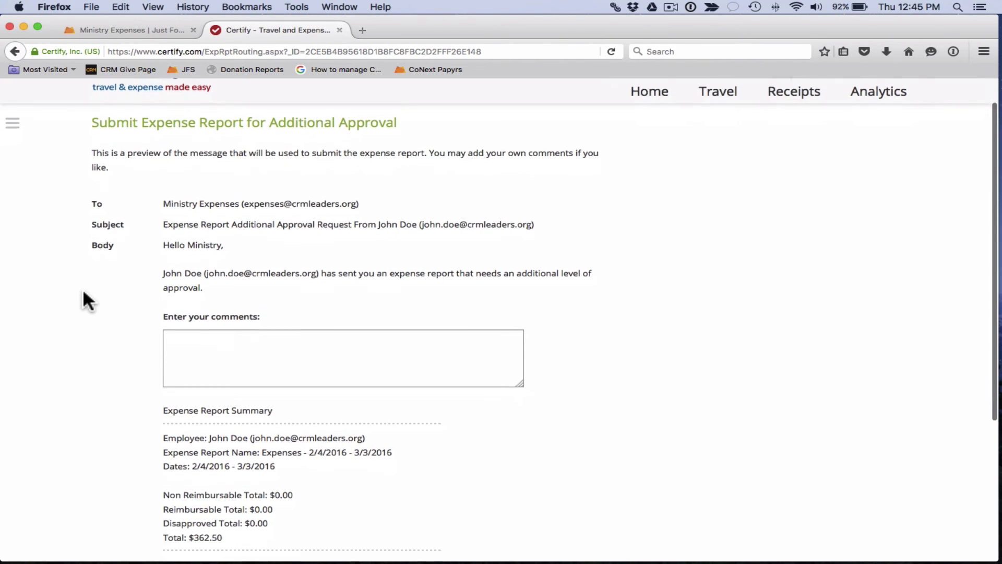
{"action": "scroll", "coordinate": [83, 293], "scroll_direction": "down", "scroll_amount": 1}
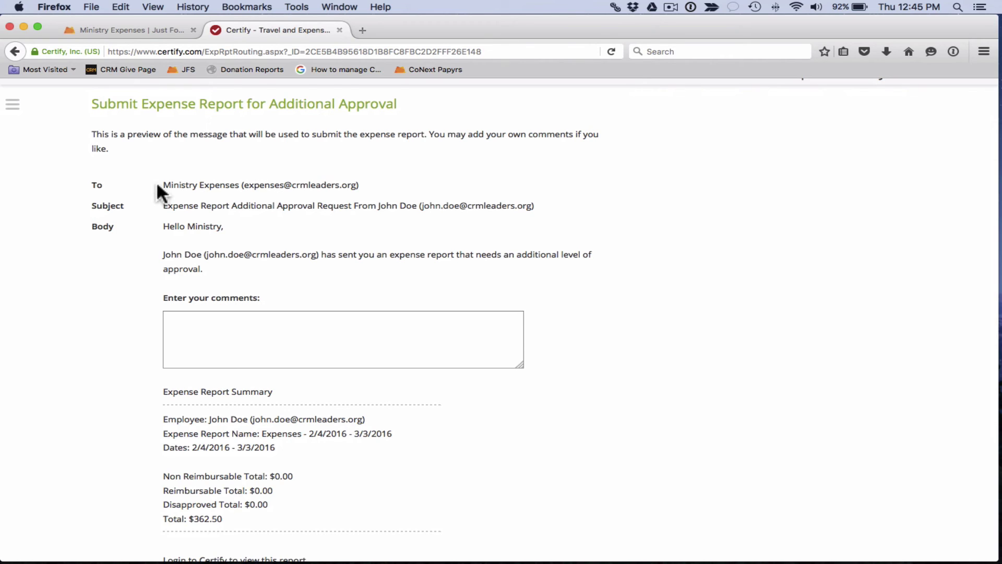
{"action": "left_click_drag", "start_coordinate": [162, 183], "coordinate": [238, 185]}
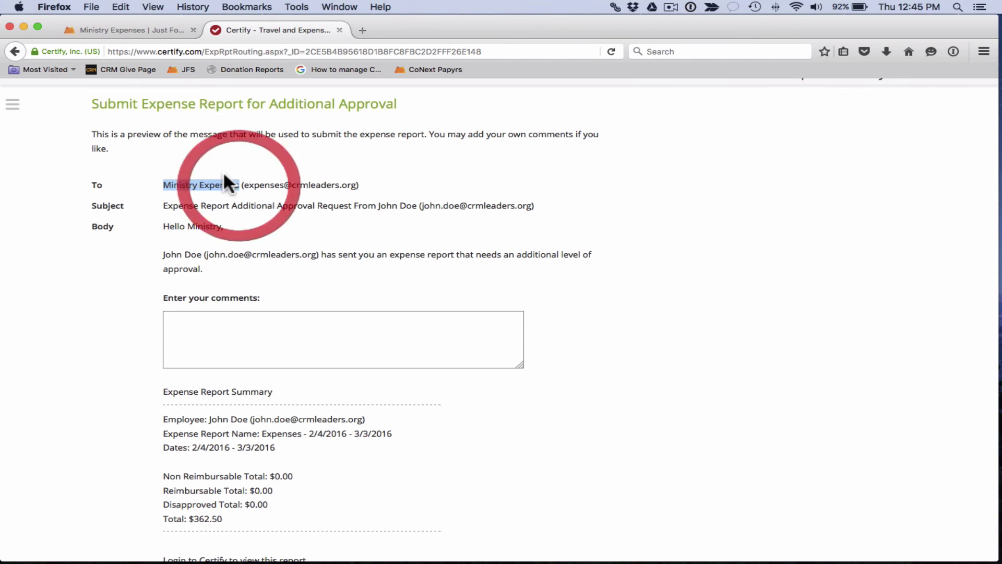
{"action": "left_click", "coordinate": [212, 169]}
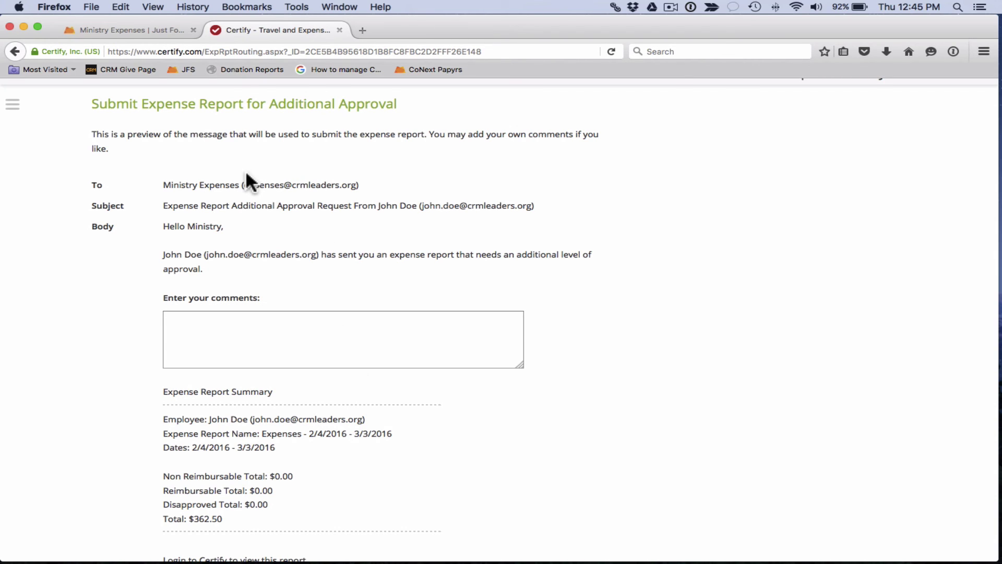
{"action": "scroll", "coordinate": [145, 243], "scroll_direction": "down", "scroll_amount": 2}
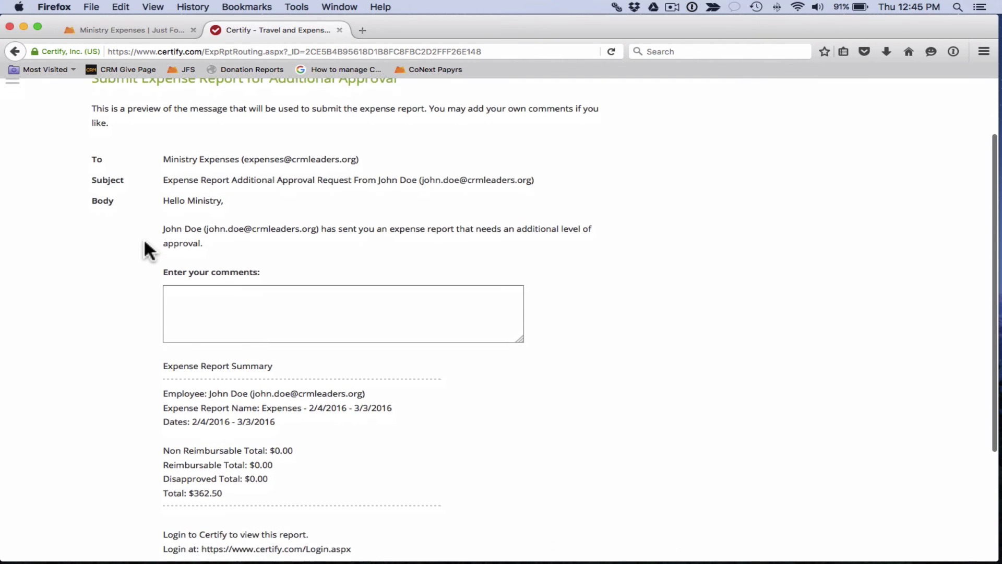
{"action": "scroll", "coordinate": [146, 249], "scroll_direction": "up", "scroll_amount": 1}
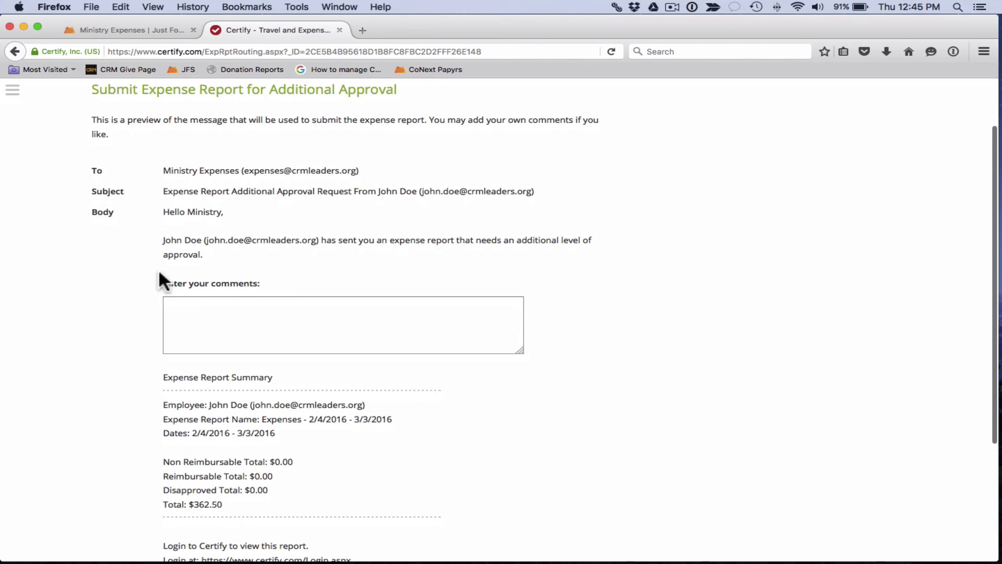
{"action": "left_click", "coordinate": [192, 302]}
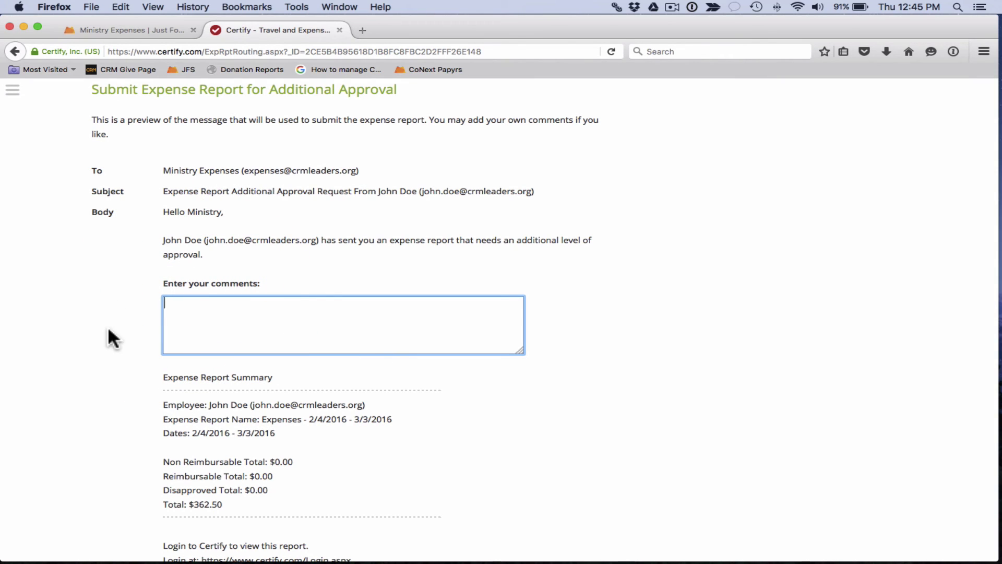
{"action": "scroll", "coordinate": [108, 329], "scroll_direction": "down", "scroll_amount": 5}
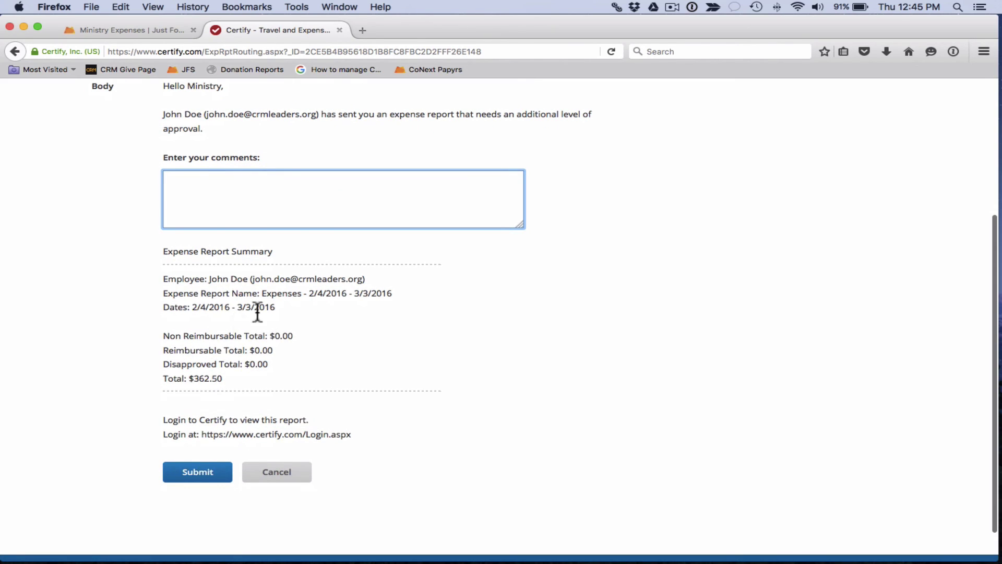
- Submit the expense report for approval and check that Pending Approval on the home page shows 1 report
{"action": "left_click", "coordinate": [209, 471]}
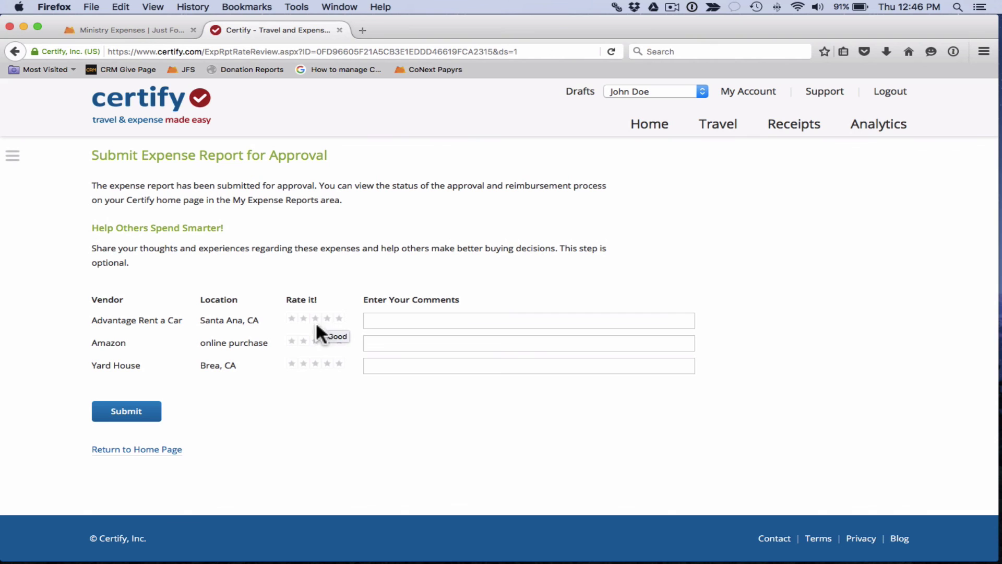
{"action": "left_click", "coordinate": [641, 127]}
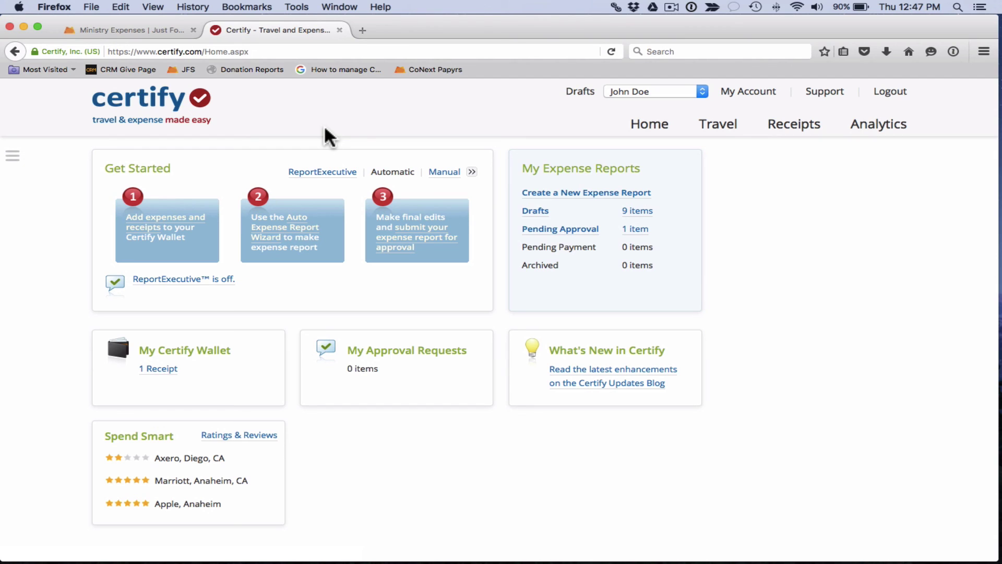
- From the Just For Staff Ministry Expenses page, show the Help options like HelpDesk and GST Email
{"action": "left_click", "coordinate": [141, 30]}
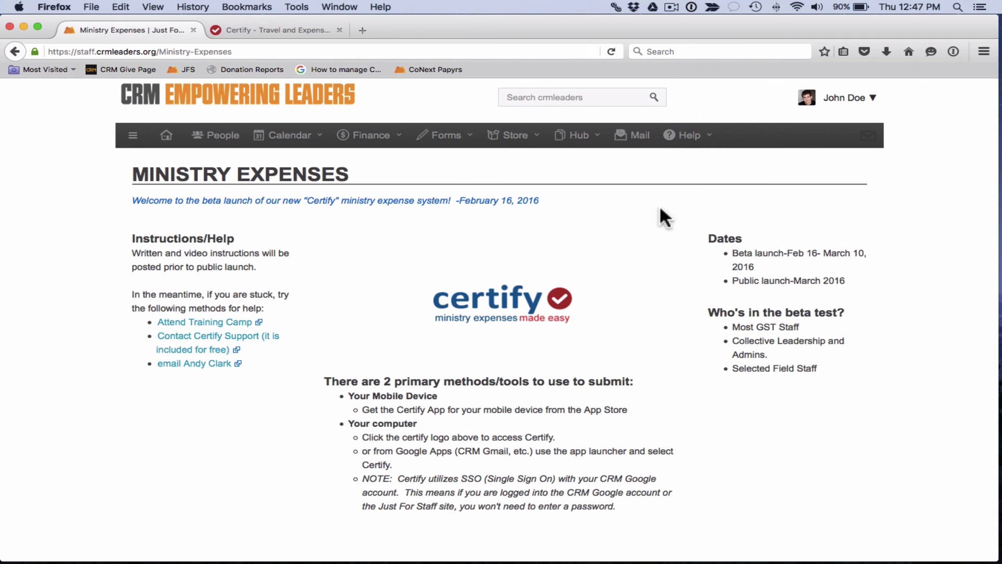
{"action": "left_click", "coordinate": [712, 141]}
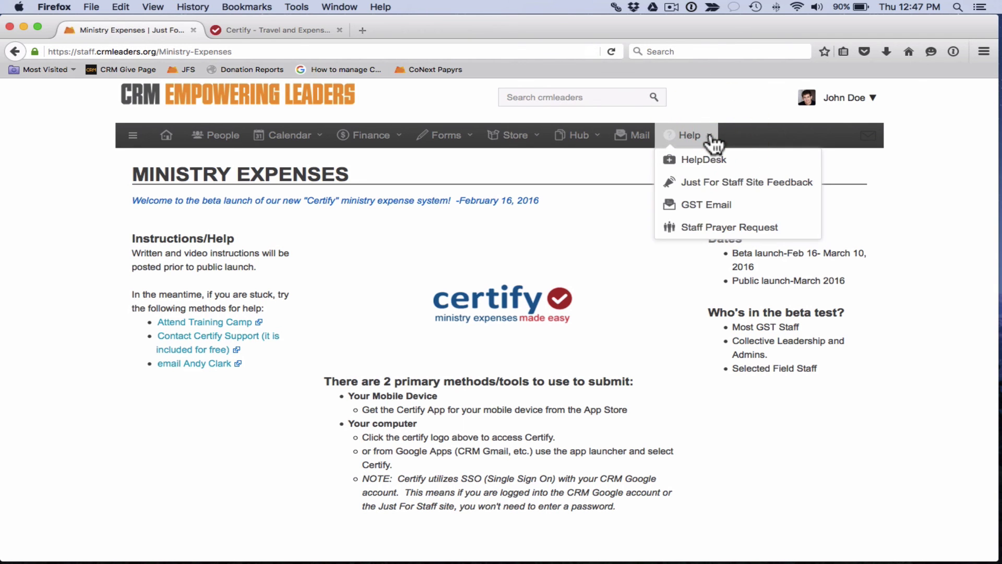